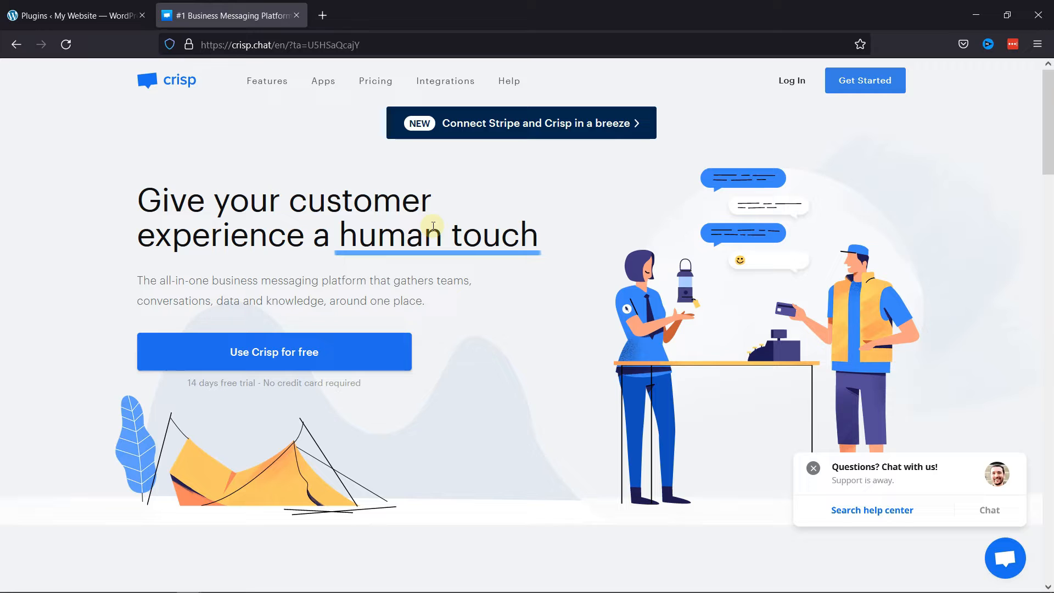
Step: Create a free Crisp account by submitting the first name, last name, email address and account password
left_click(854, 81)
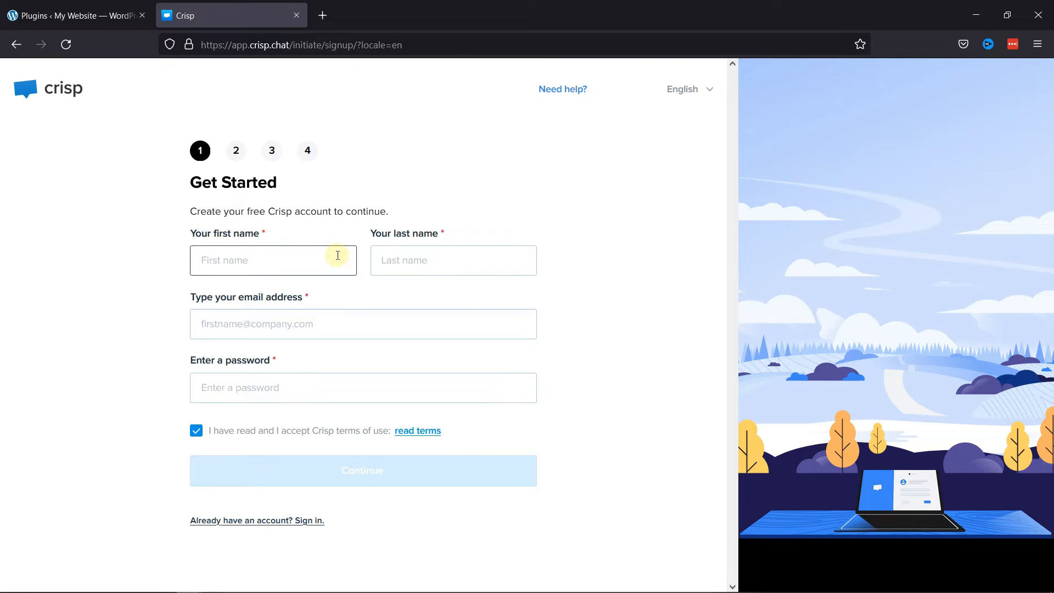
type("Fi")
type("Ru")
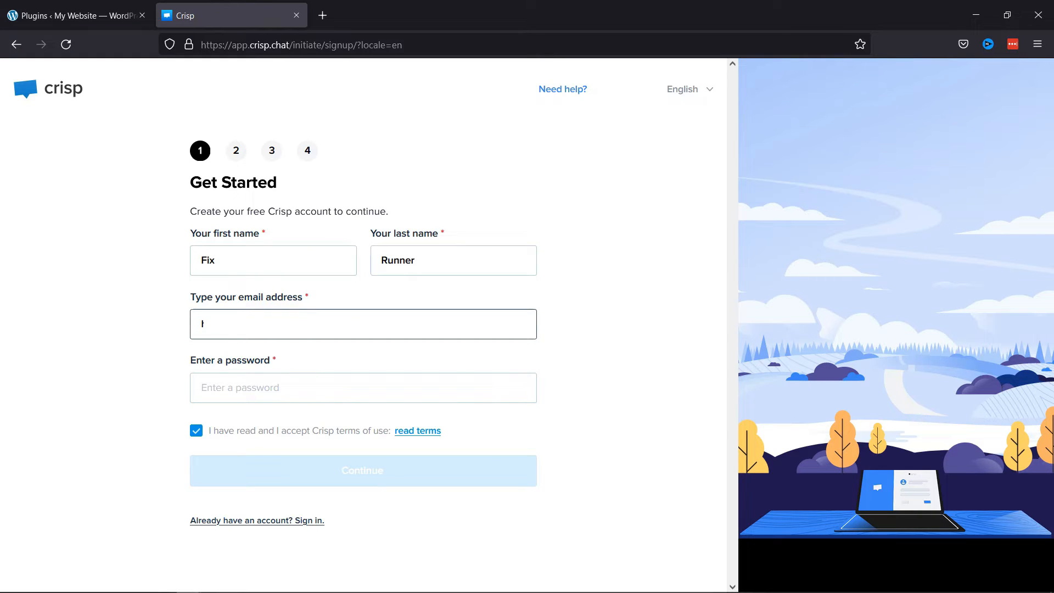
type("nner.com")
key("Tab")
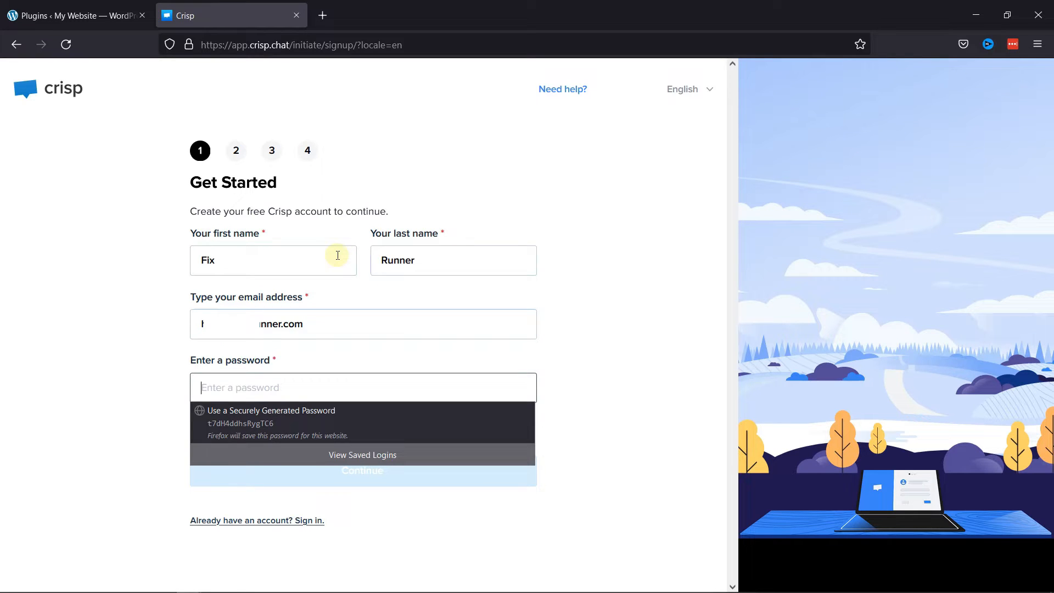
type("••••••••••••")
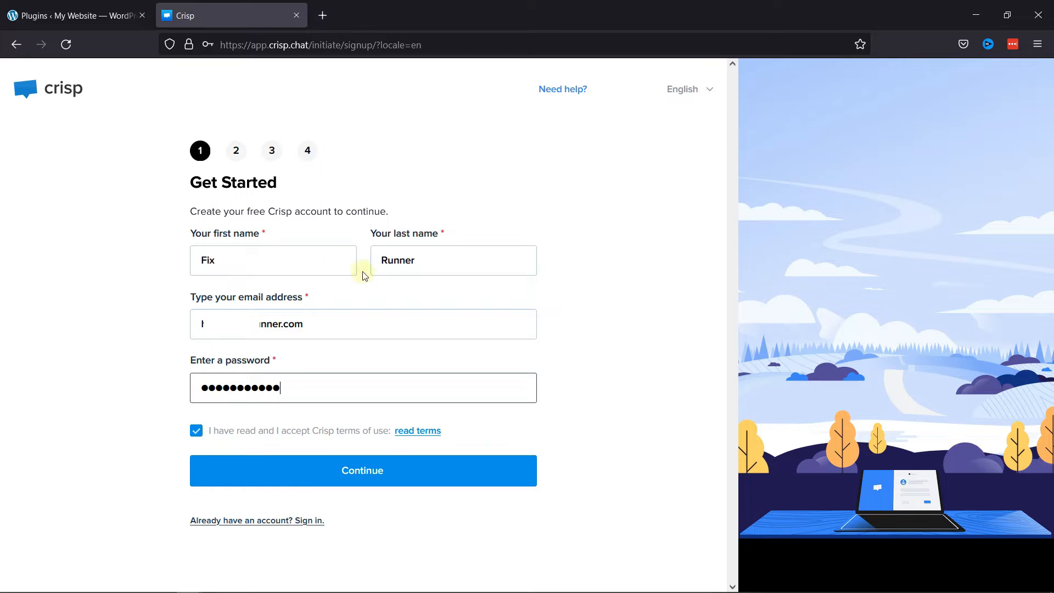
left_click(381, 462)
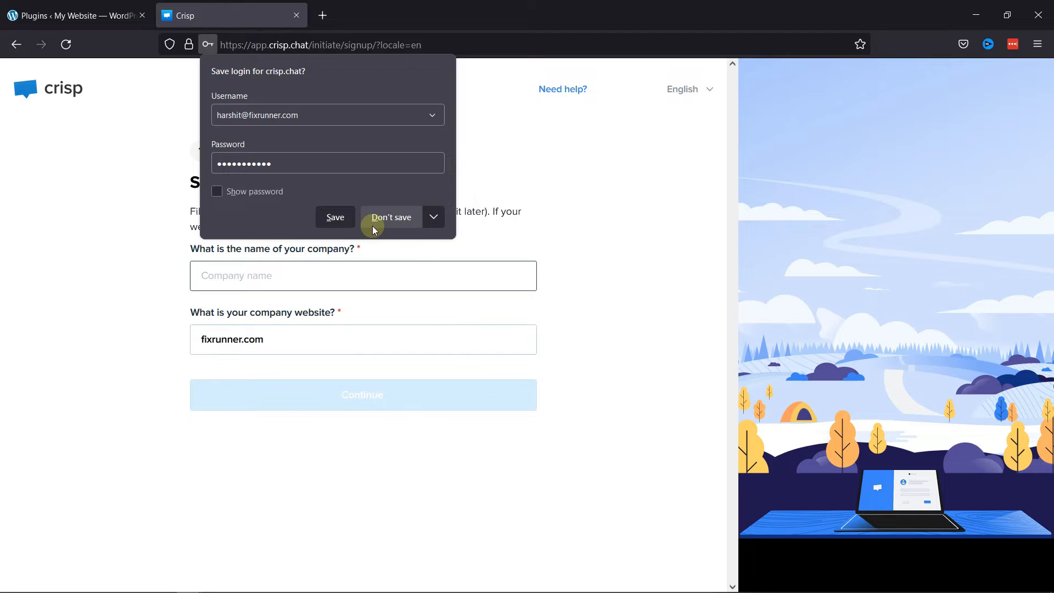
Step: Dismiss the browser's save-login prompt and enter FixRunner as the company name
left_click(567, 190)
left_click(306, 279)
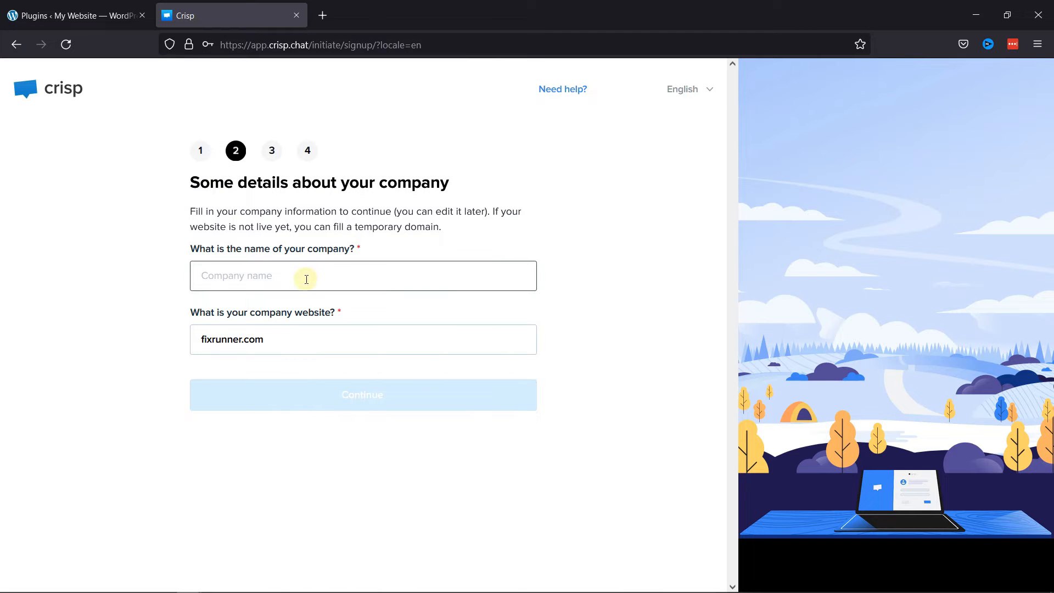
type("FixRunner")
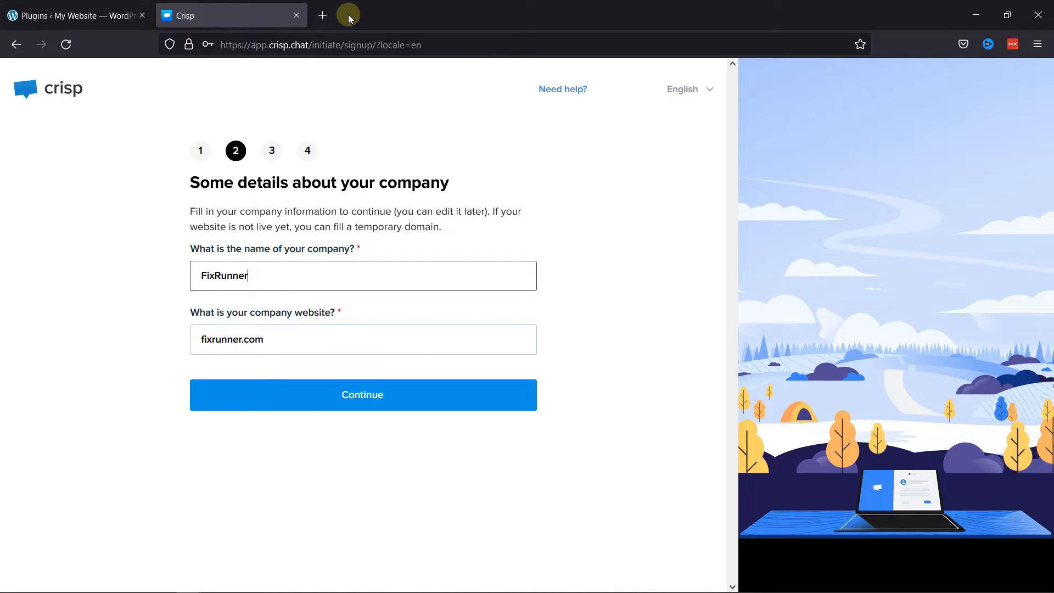
left_click_drag(269, 340, 146, 346)
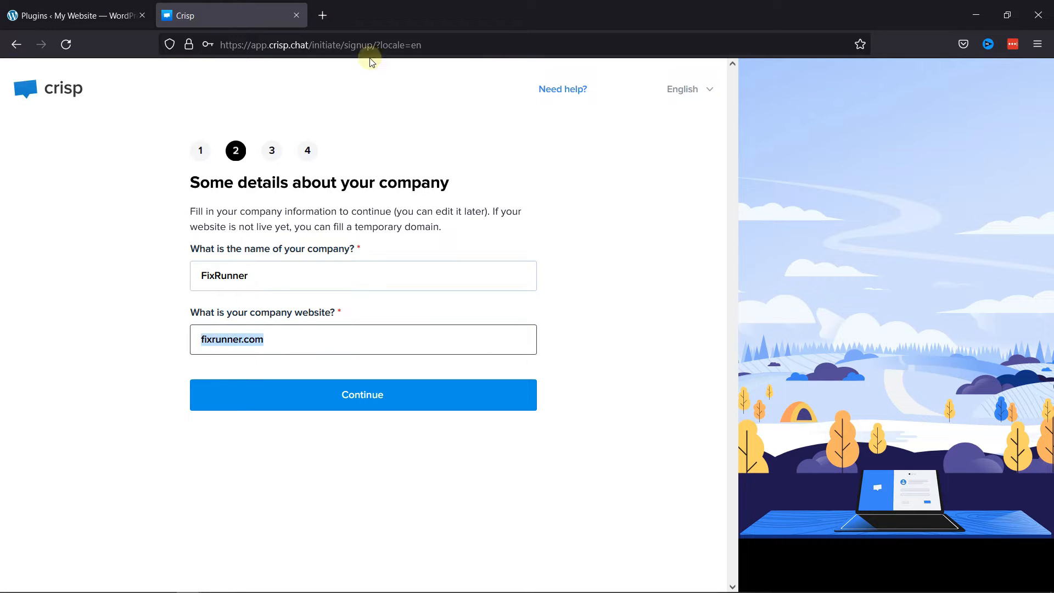
left_click(332, 11)
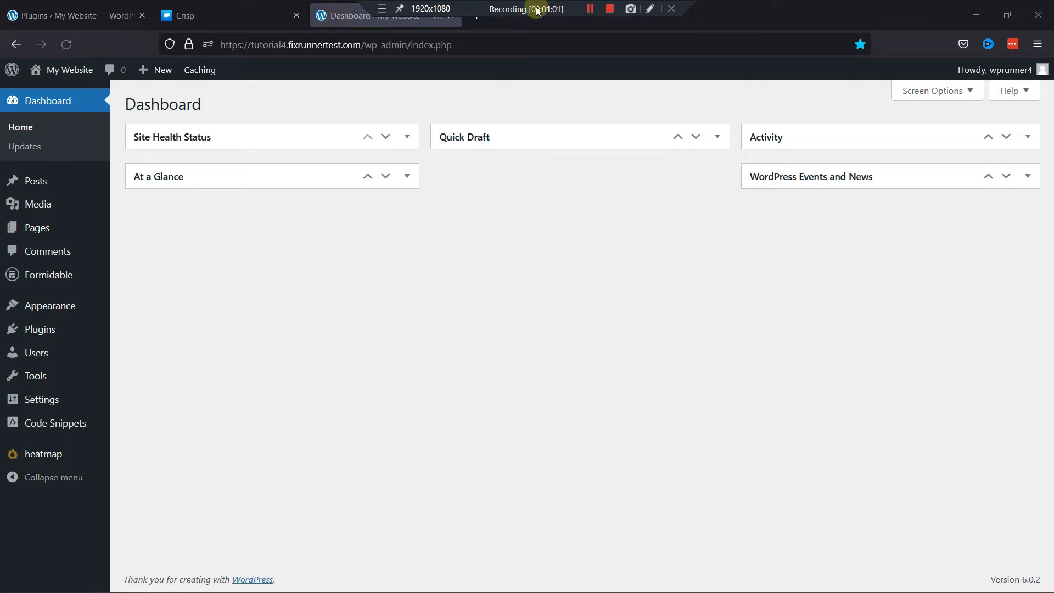
left_click_drag(360, 45, 211, 46)
key("ctrl+c")
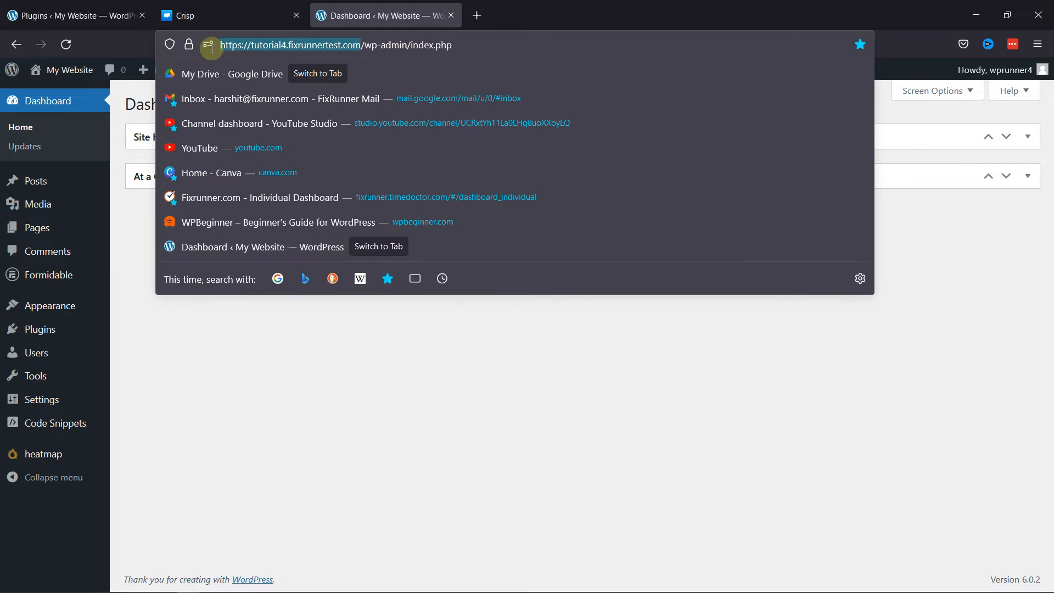
left_click(452, 17)
left_click(337, 347)
key("ctrl+a")
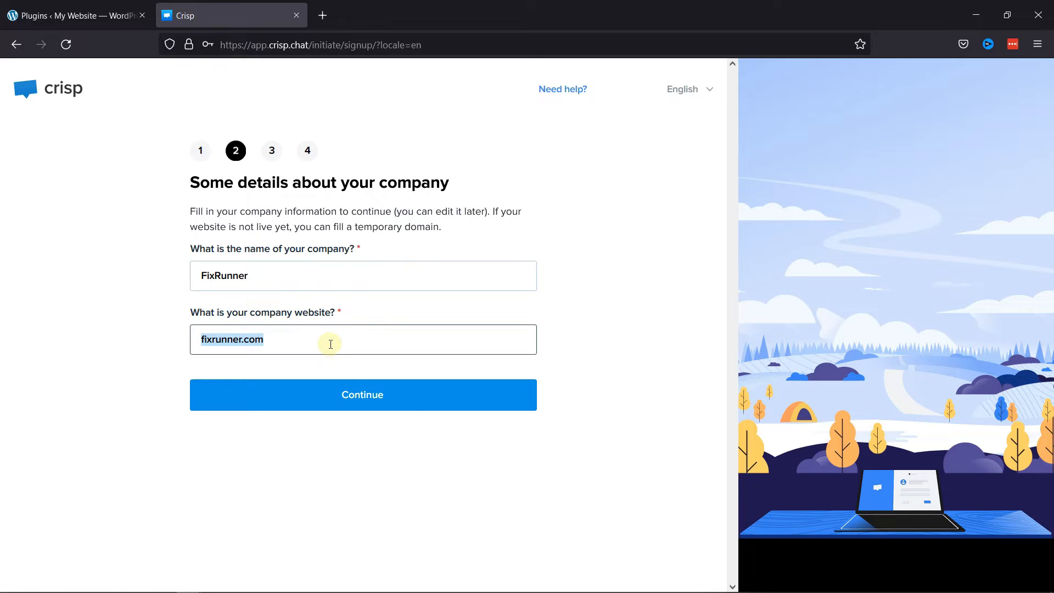
key("ctrl+v")
left_click(352, 391)
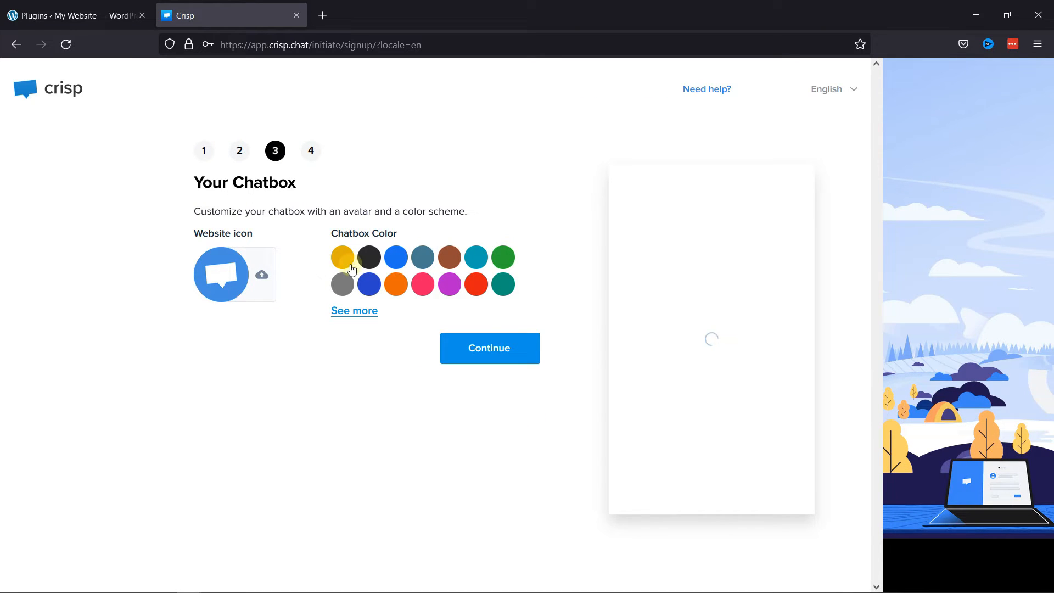
Step: Finish the signup with the default chatbox icon and color, and open the Crisp dashboard with notifications allowed
left_click(493, 359)
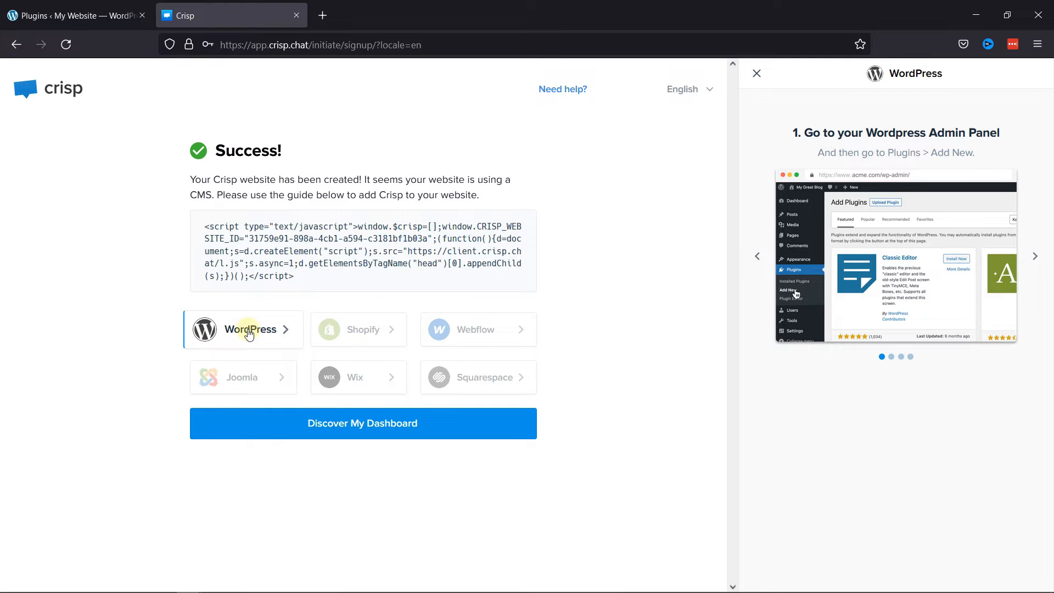
left_click(398, 438)
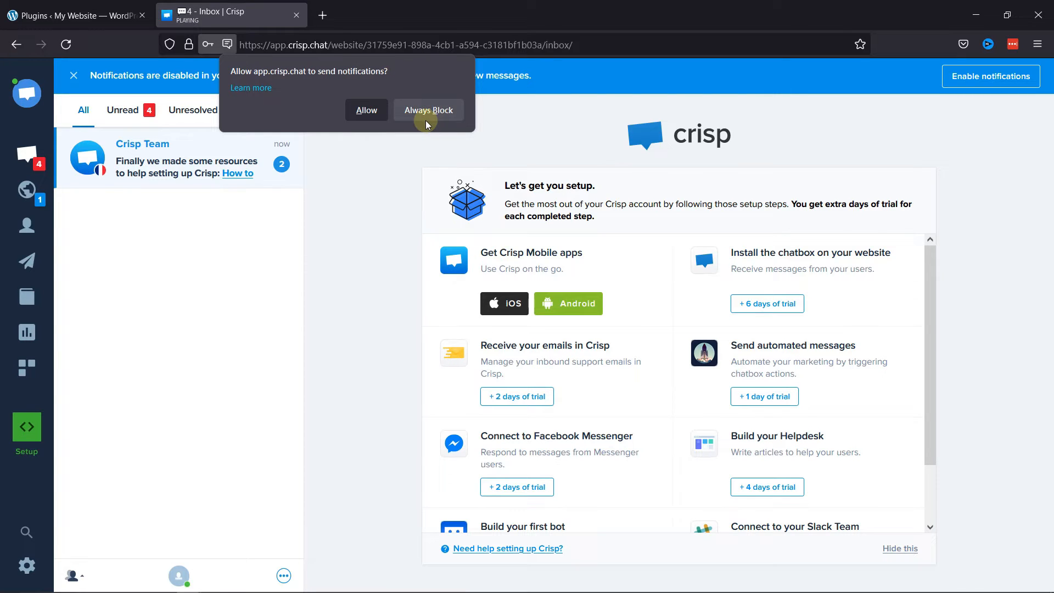
left_click(367, 111)
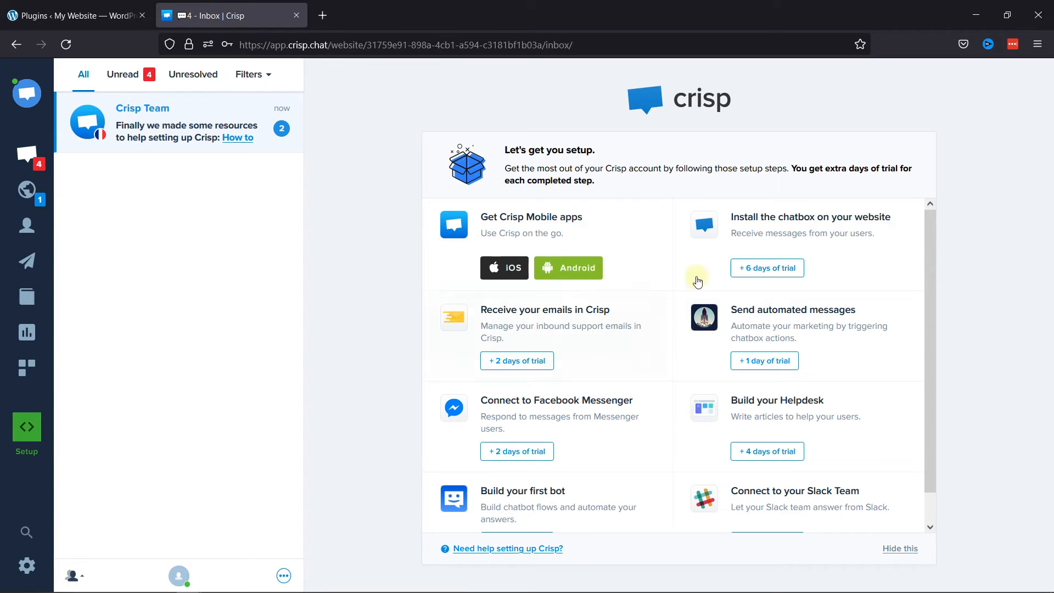
scroll(616, 286, "down", 1)
scroll(618, 289, "up", 1)
Step: Switch to the WordPress admin and activate the installed Crisp plugin
left_click(74, 16)
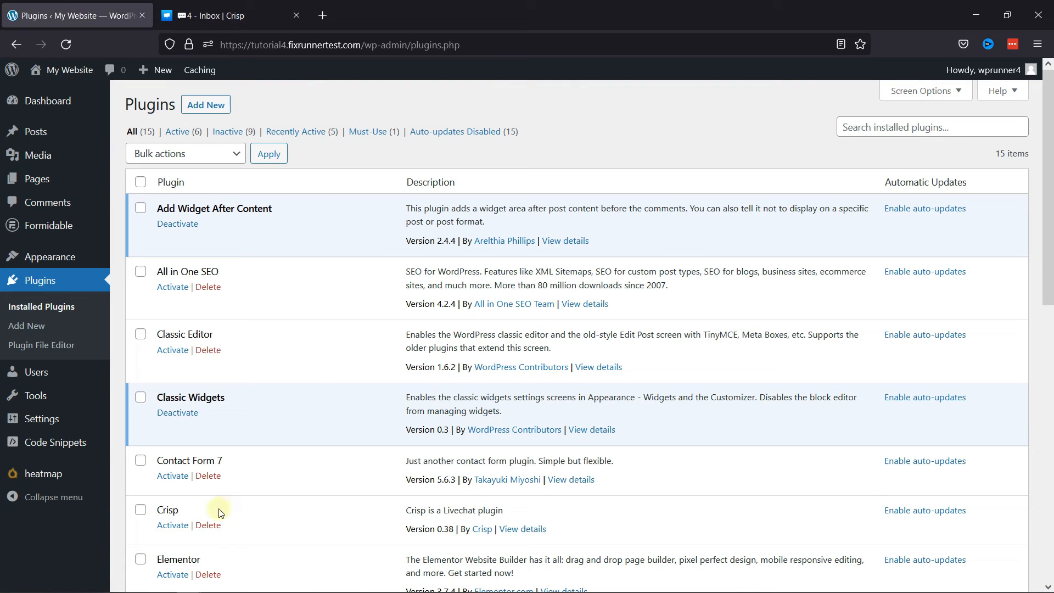
scroll(331, 516, "down", 3)
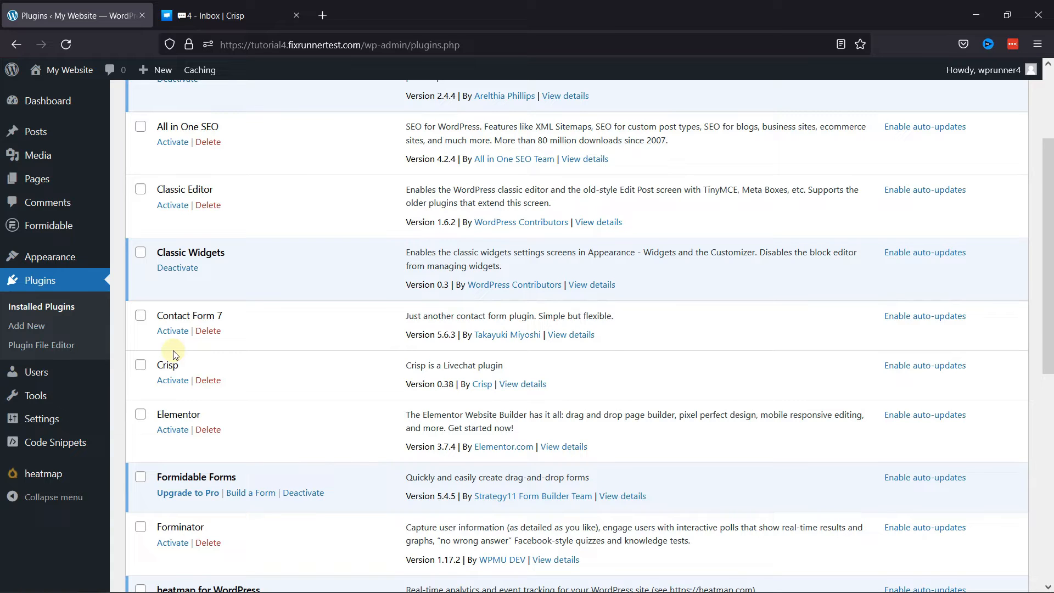
left_click(171, 383)
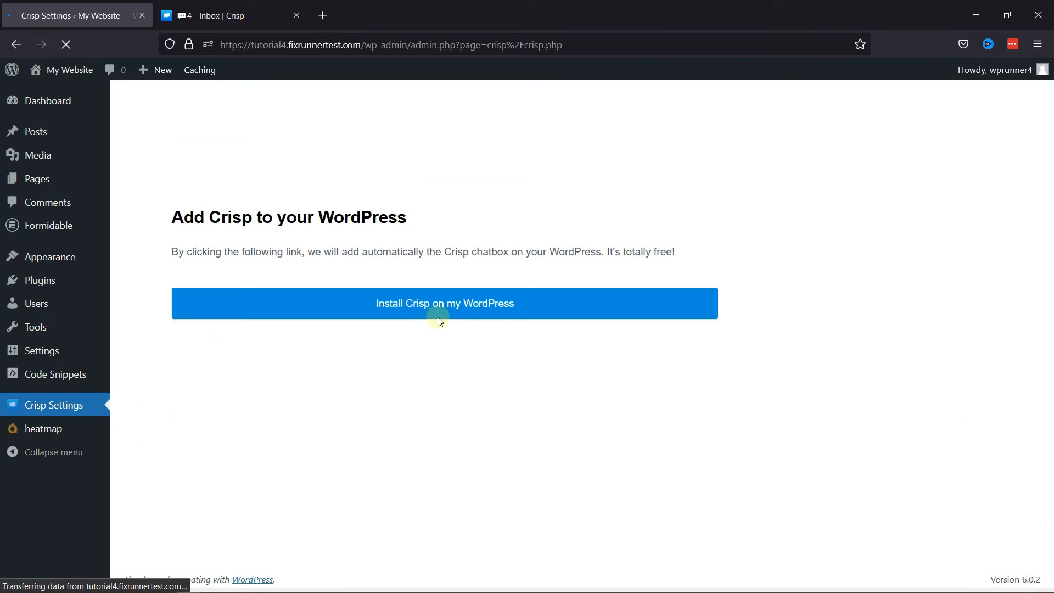
Step: Install Crisp on the WordPress site and authorize linking it with the Crisp account
left_click(434, 309)
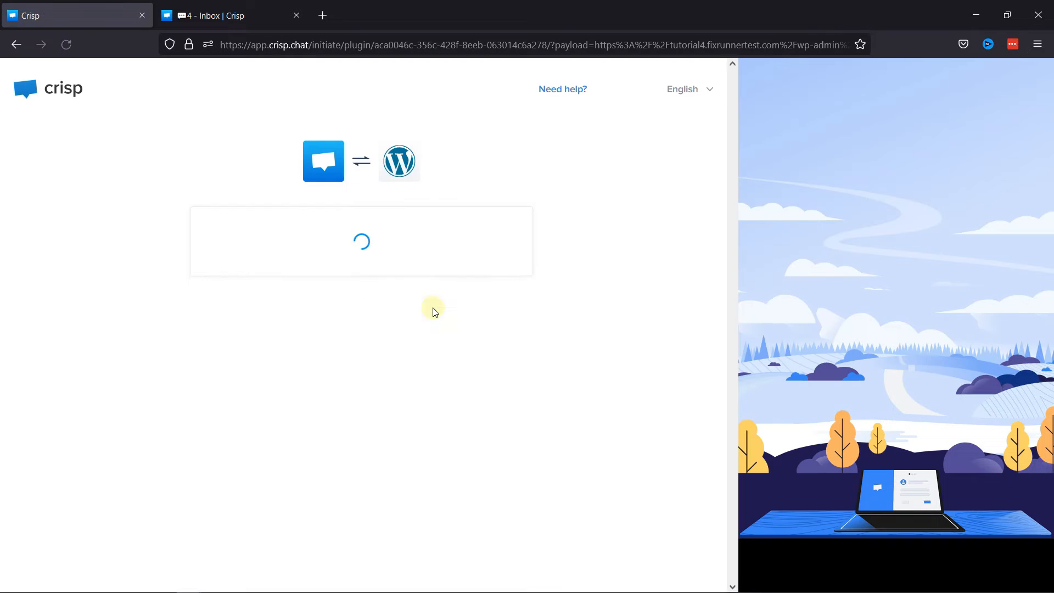
left_click(430, 309)
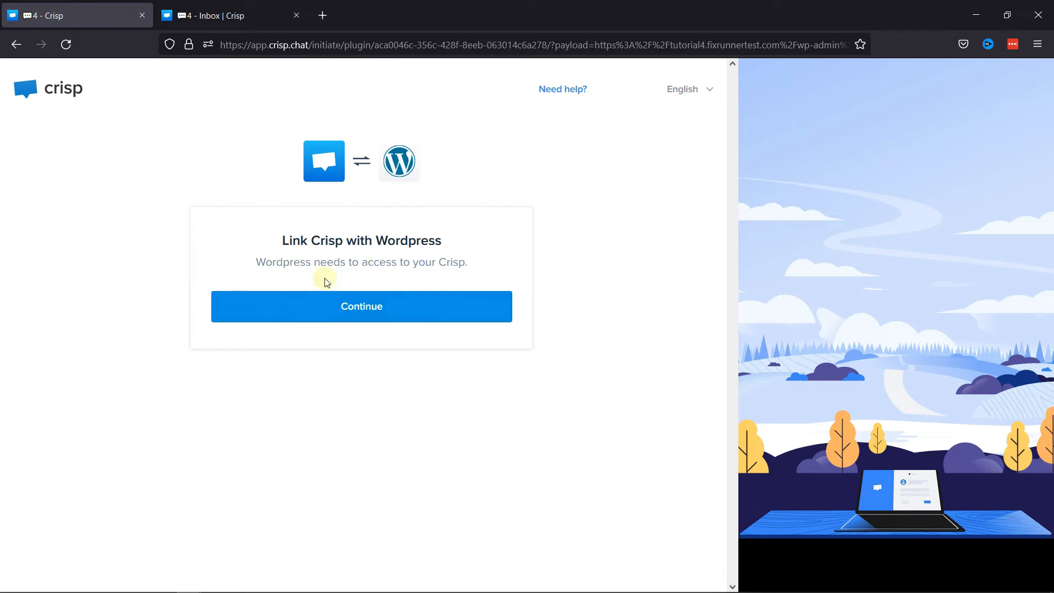
left_click(372, 306)
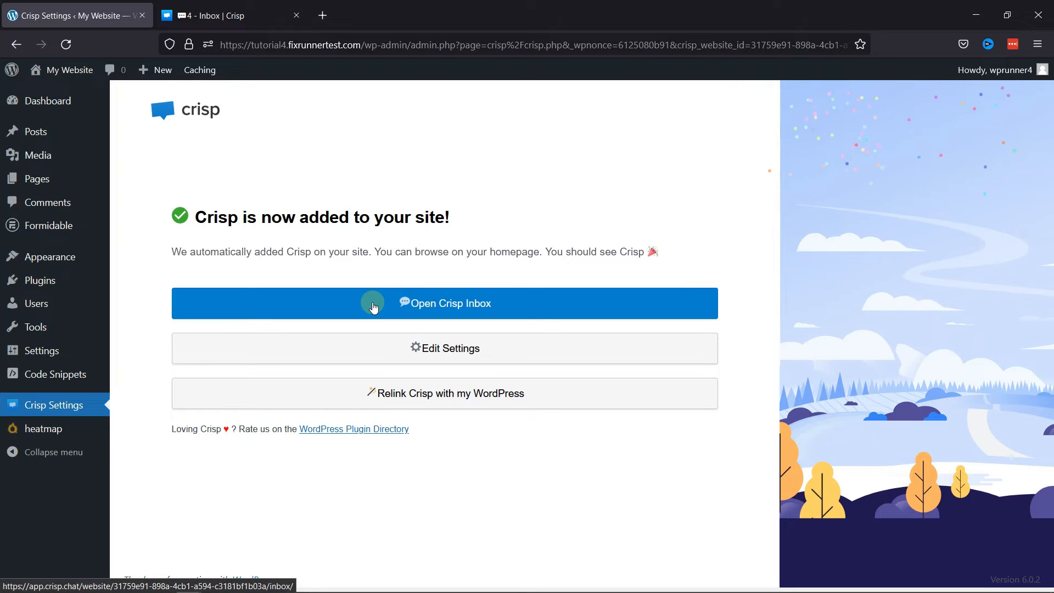
Step: Open the Crisp inbox from the WordPress plugin page, close the duplicate inbox and permanently hide the setup instructions
left_click(373, 305)
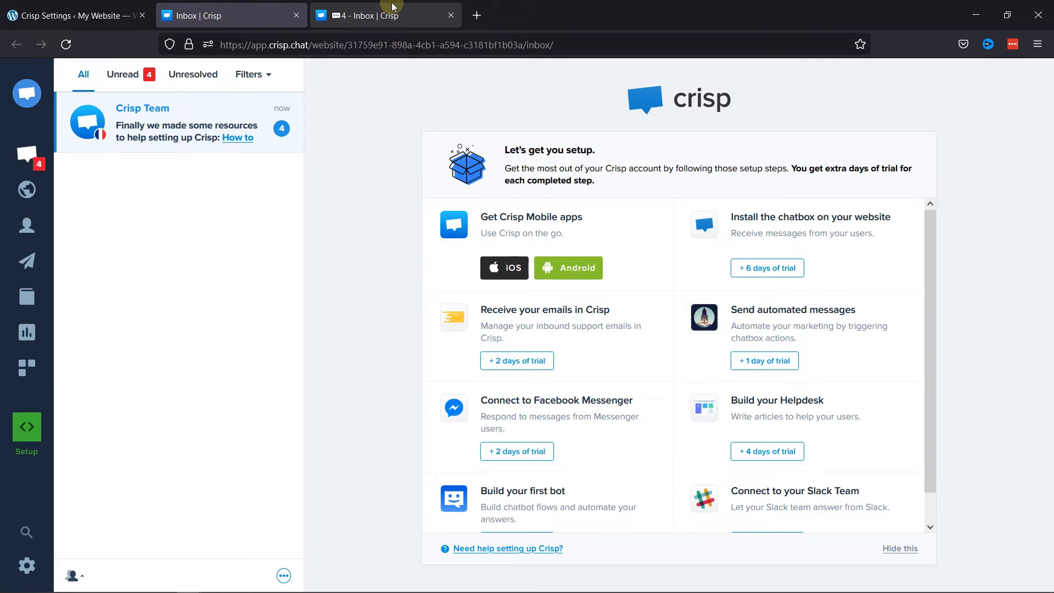
left_click(451, 16)
left_click(890, 549)
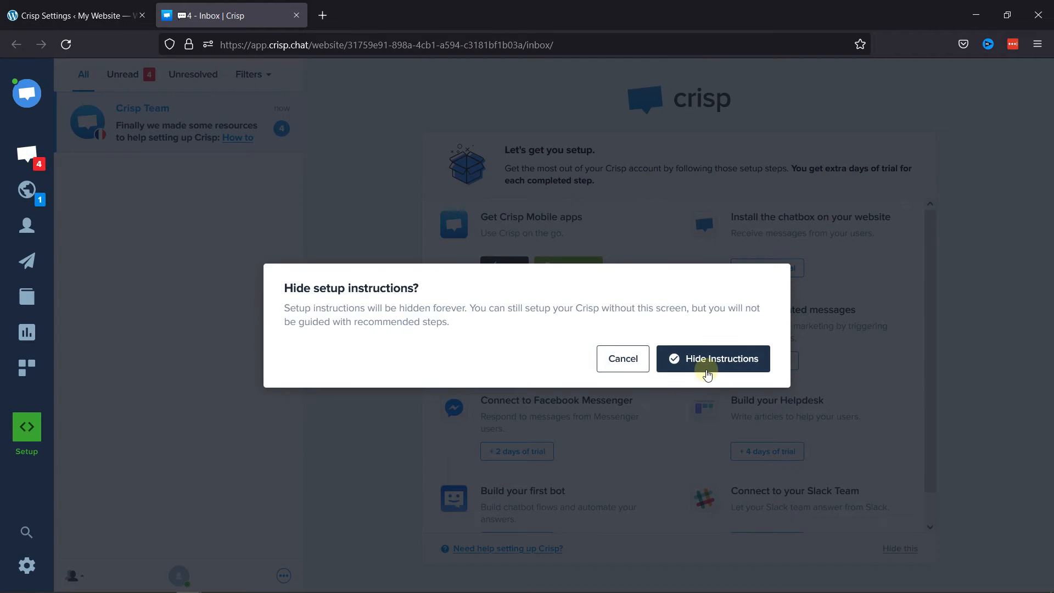
left_click(708, 366)
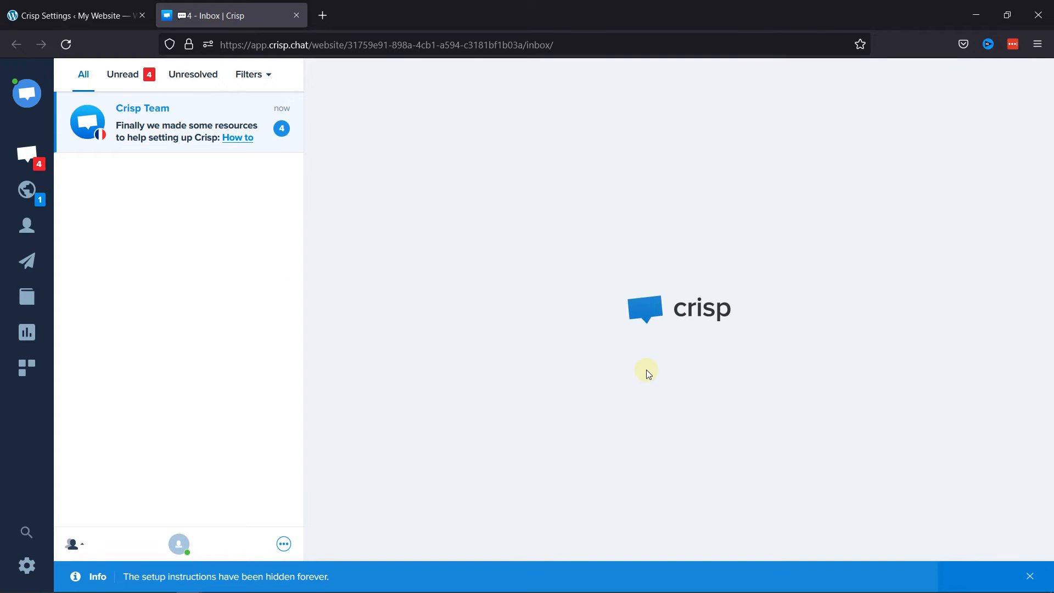
left_click(26, 158)
left_click(25, 156)
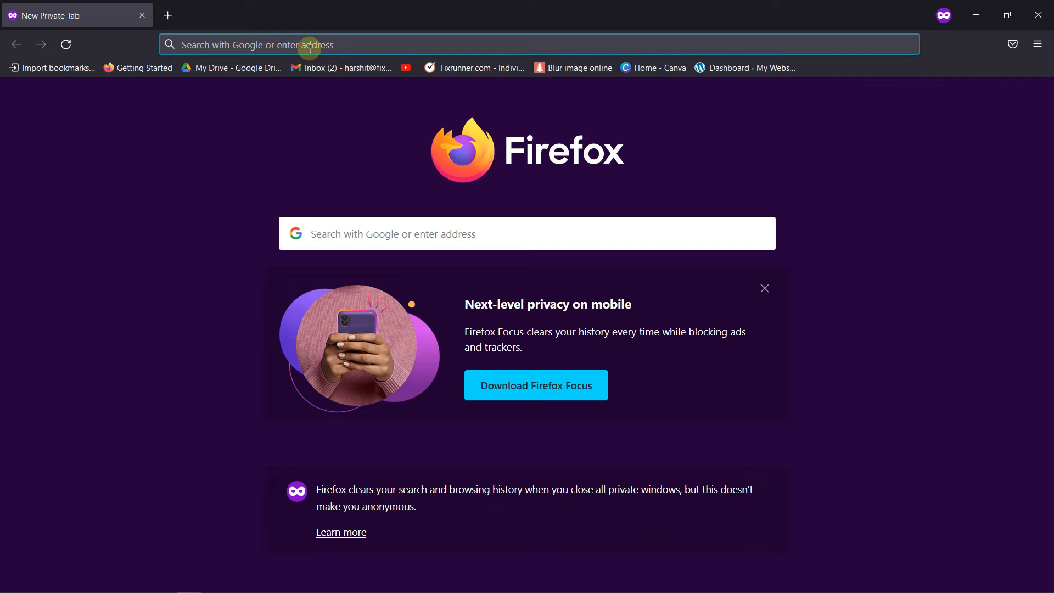
left_click(312, 44)
type("https://tutorial4.fixrunnertest.com")
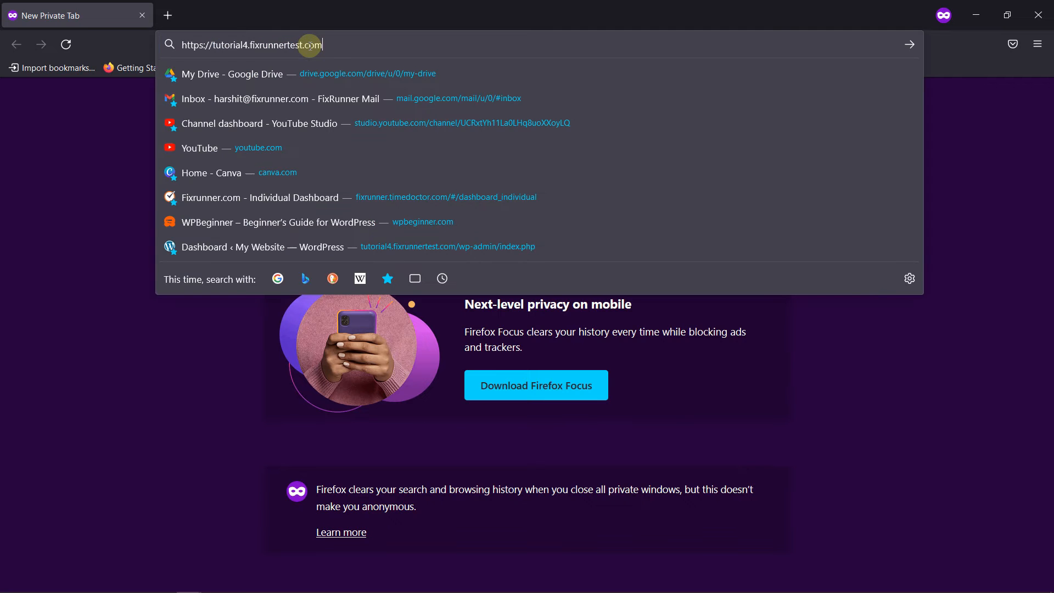
key("Return")
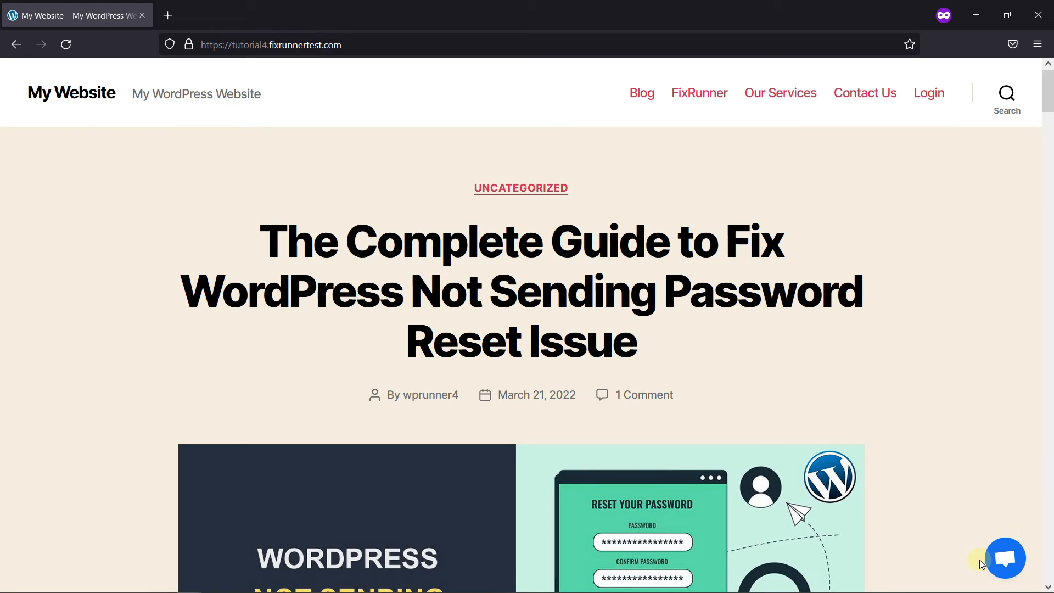
Step: Open the website's chatbox and send the message "i need some help" as a visitor
left_click(998, 560)
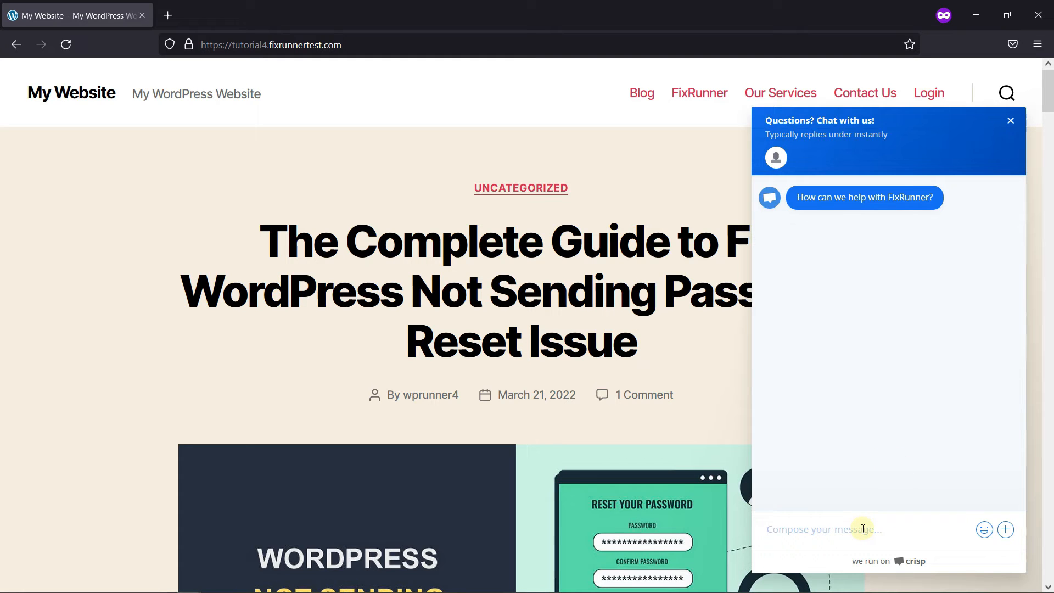
type("i need some help")
key("Return")
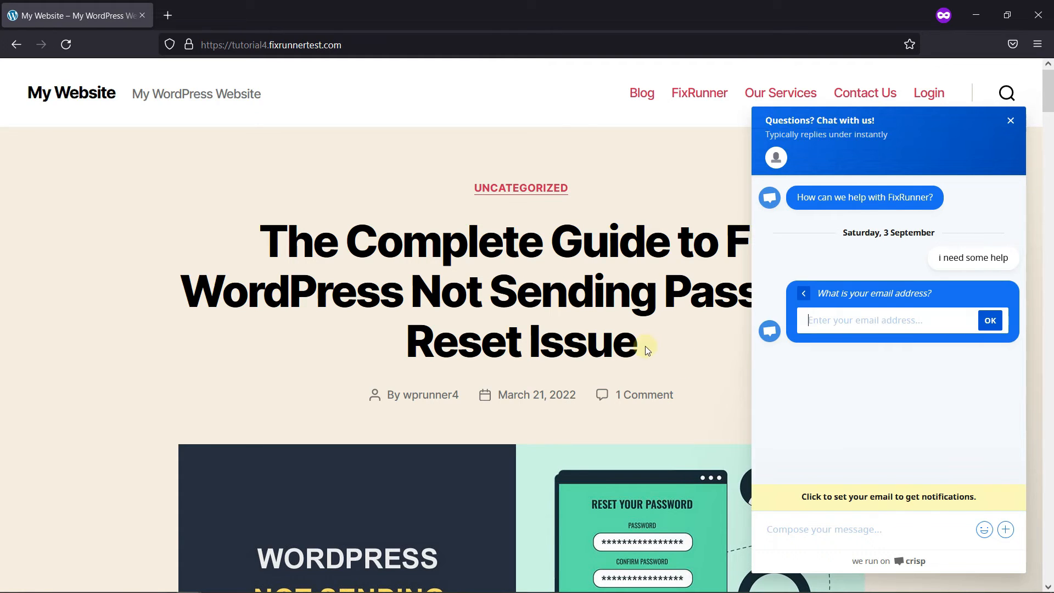
Step: Return to the Crisp inbox and reply "what can i help you with?" in the visitor5 conversation
key("alt+Tab")
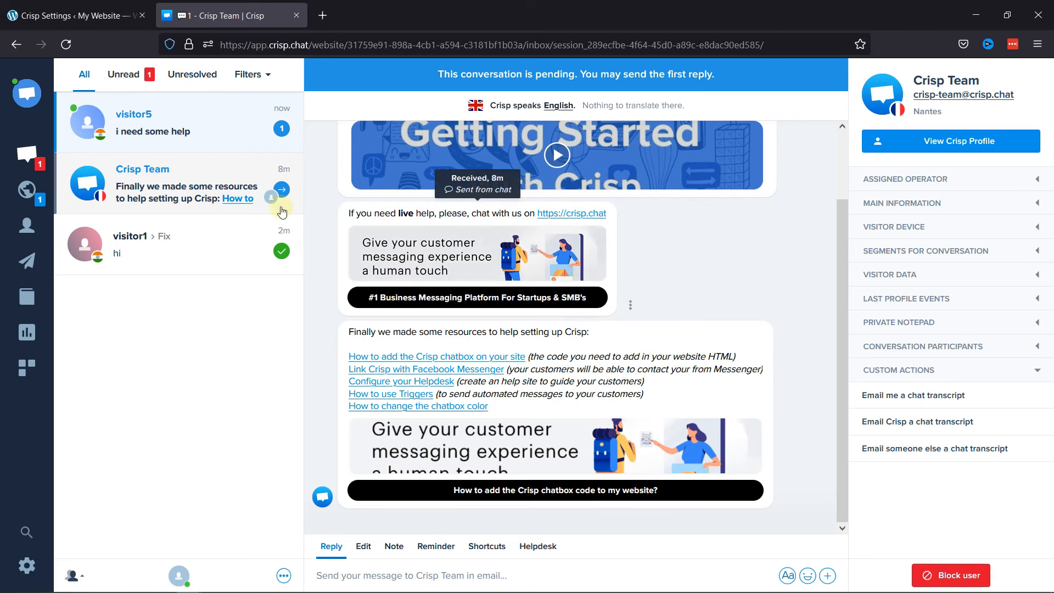
left_click(164, 138)
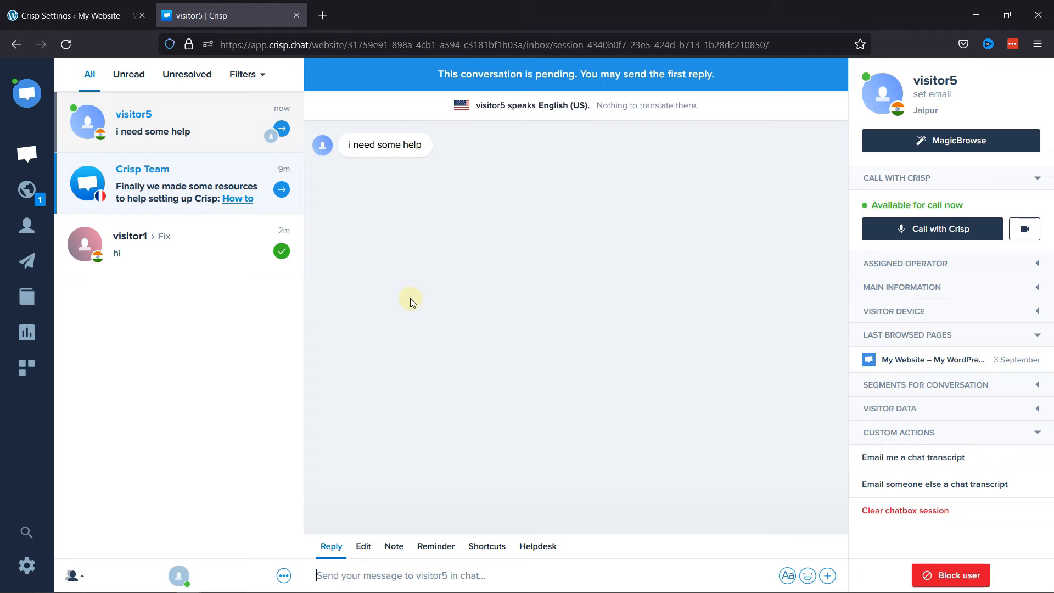
type("will get")
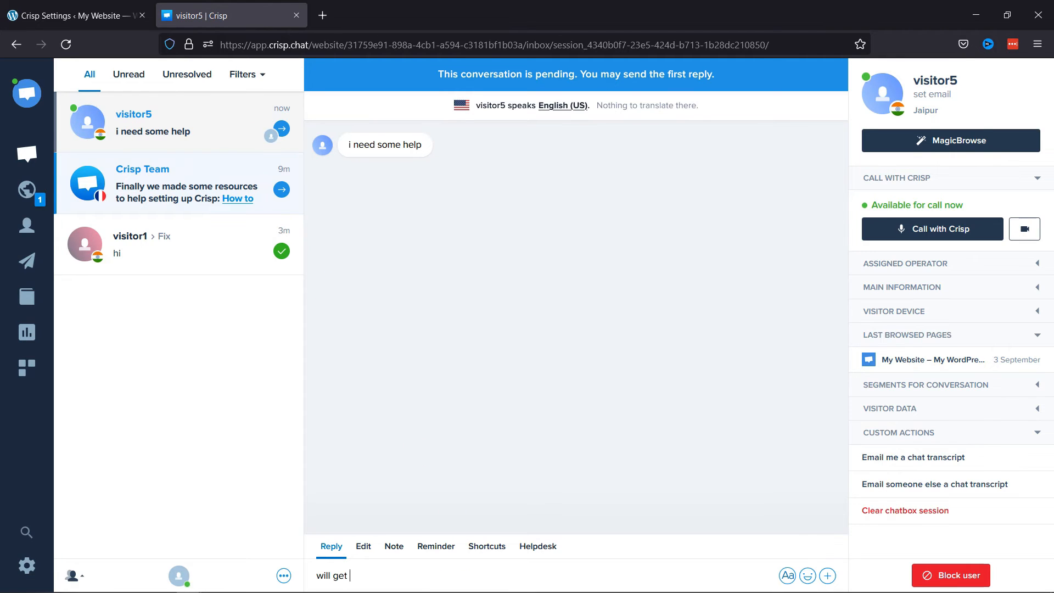
type("e")
key("BackSpace")
key("BackSpace")
key("BackSpace")
key("BackSpace")
key("BackSpace")
key("BackSpace")
key("BackSpace")
type("what can i hepp you")
key("Return")
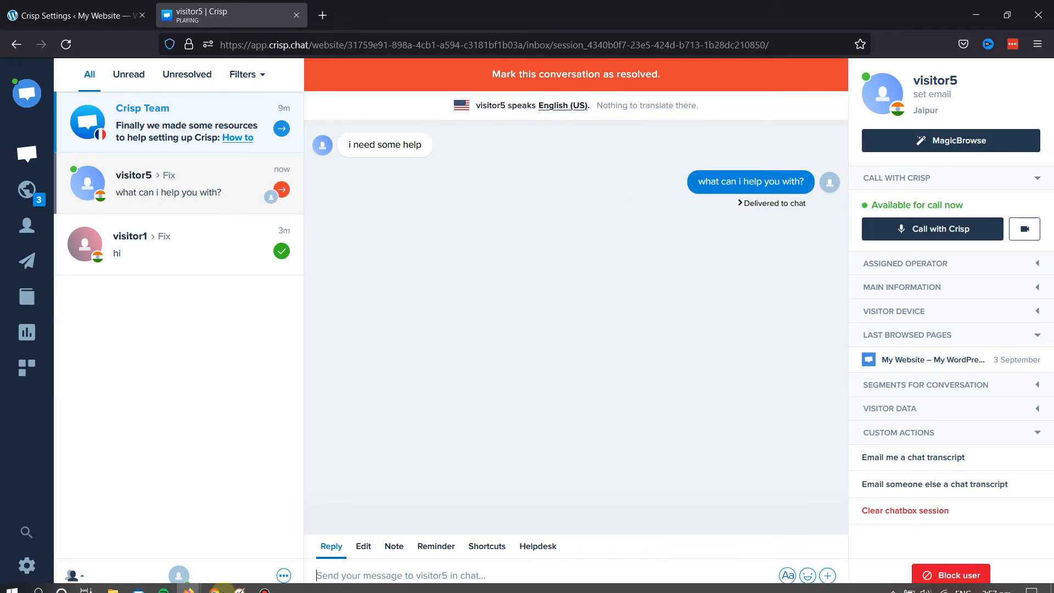
Step: Switch to the website's private browser window and submit the visitor's email address in the chatbox
mouse_move(188, 582)
left_click(376, 511)
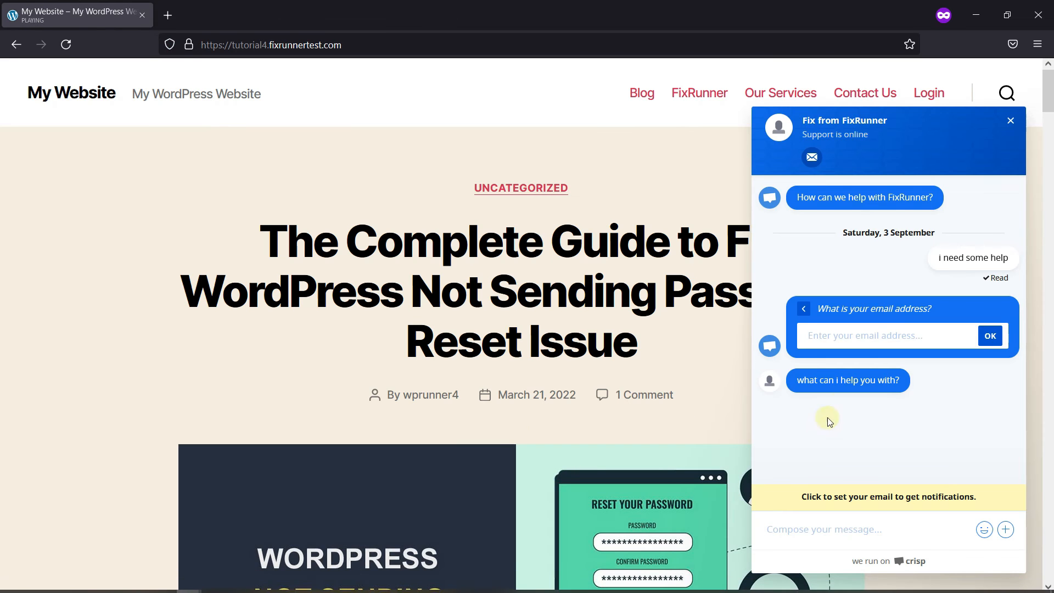
left_click(884, 334)
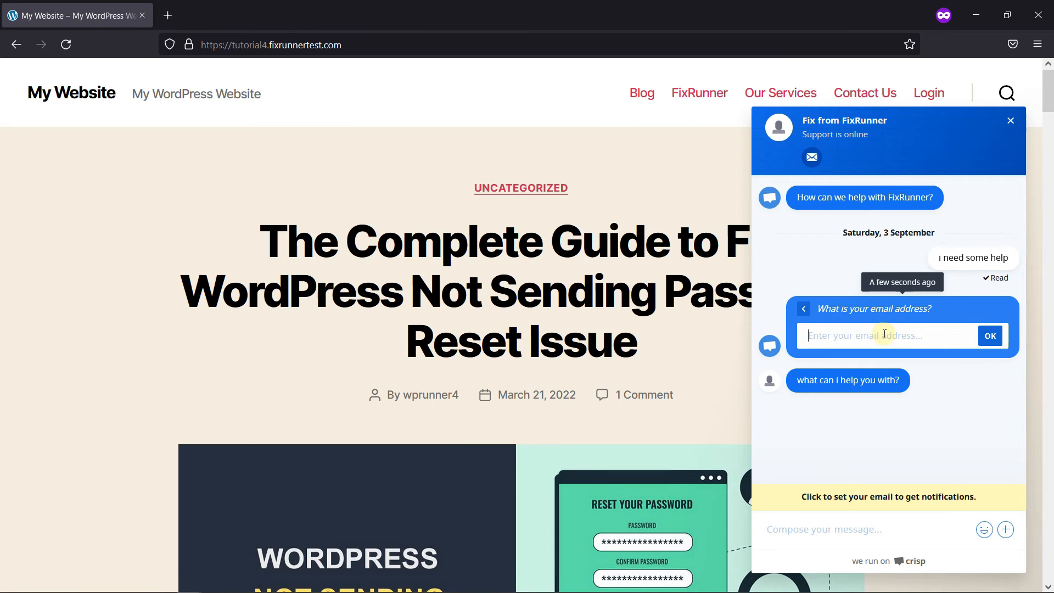
type("test@gmail.com")
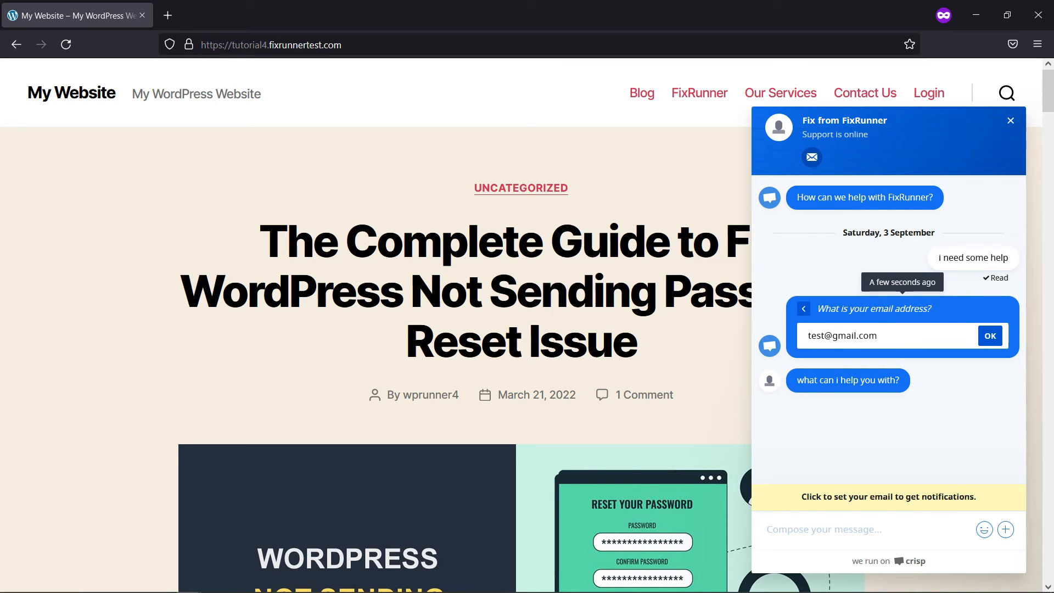
left_click(991, 336)
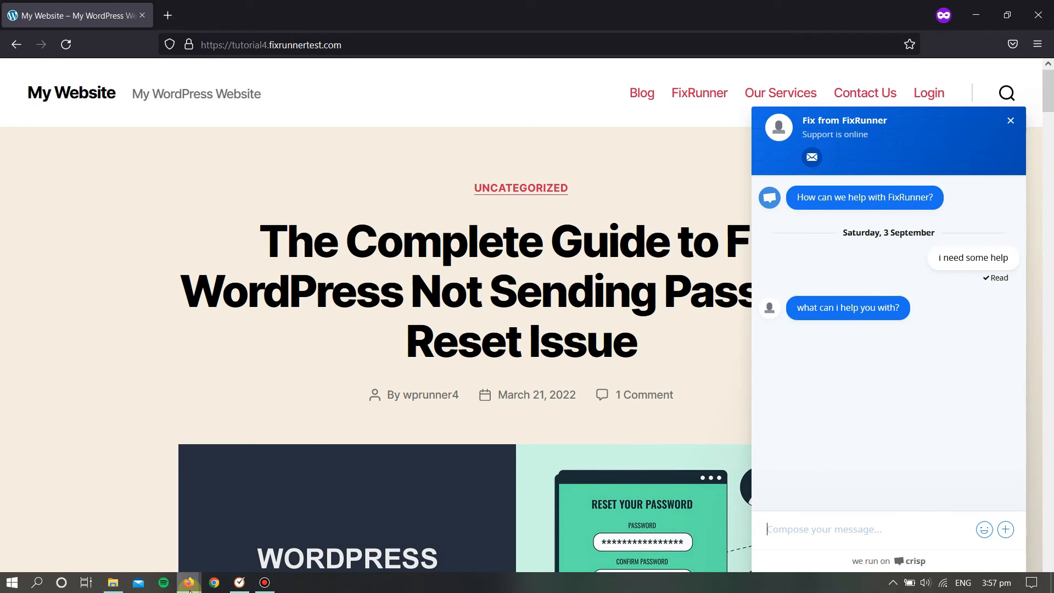
Step: Return to the Crisp inbox and mark the open visitor conversation as resolved
left_click(191, 586)
left_click(218, 520)
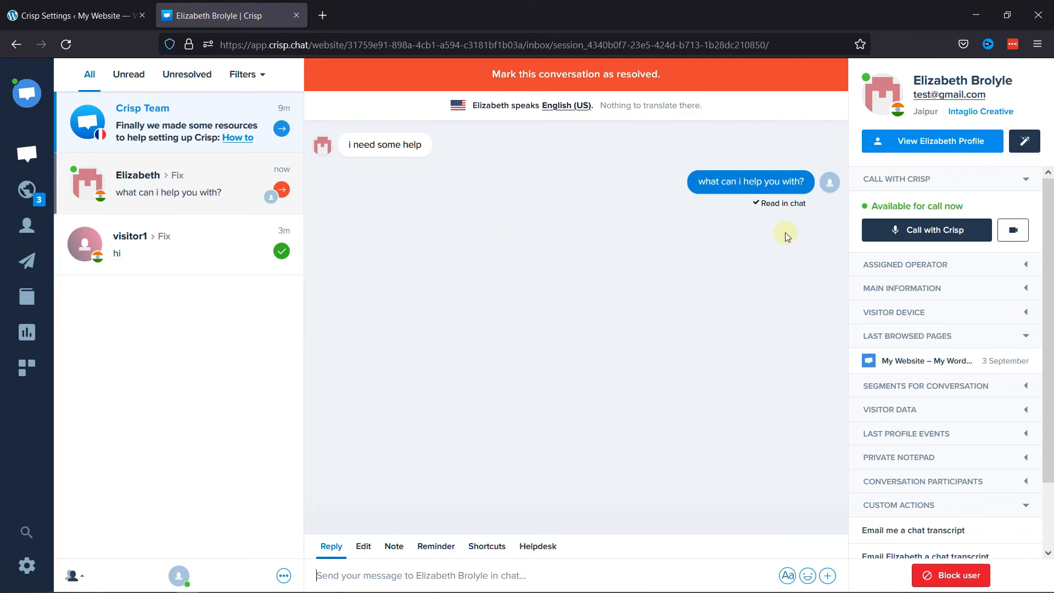
left_click(559, 83)
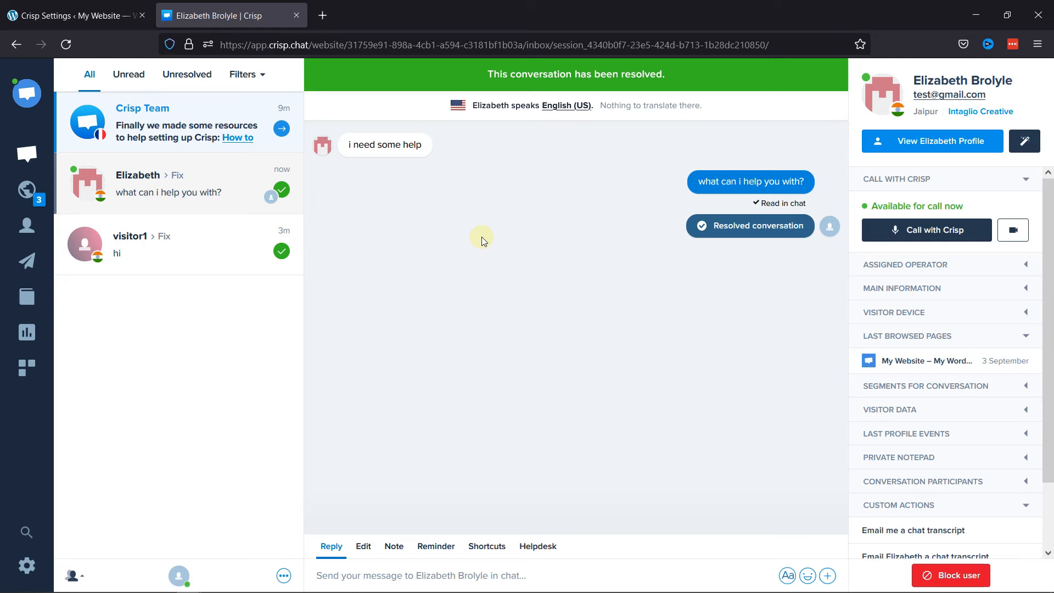
Step: Examine the operator role choices in the operator invitation form, then cancel the invitation and return to the inbox
left_click(26, 99)
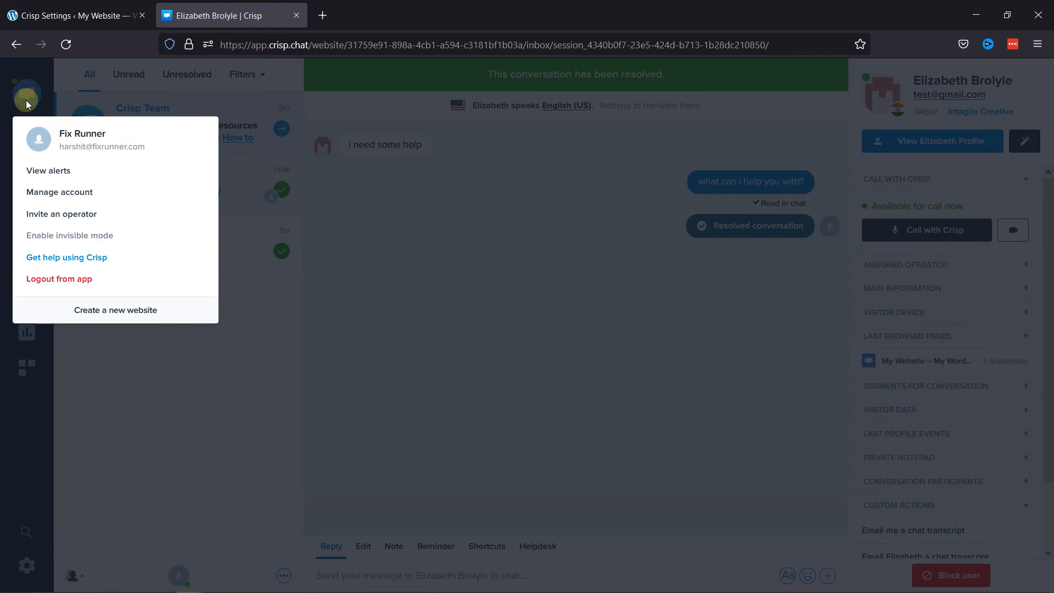
left_click(82, 215)
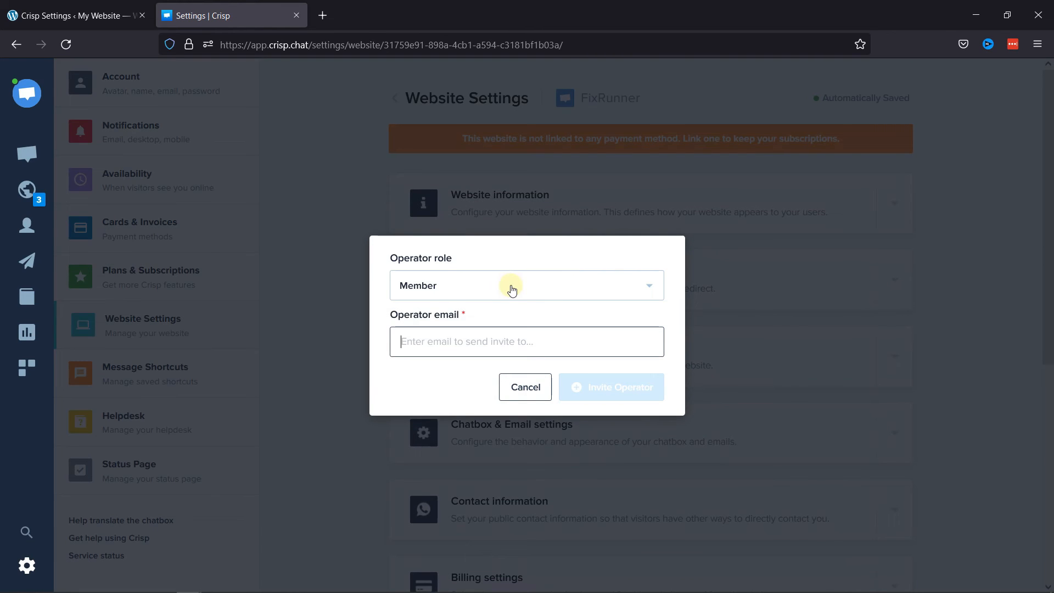
left_click(511, 287)
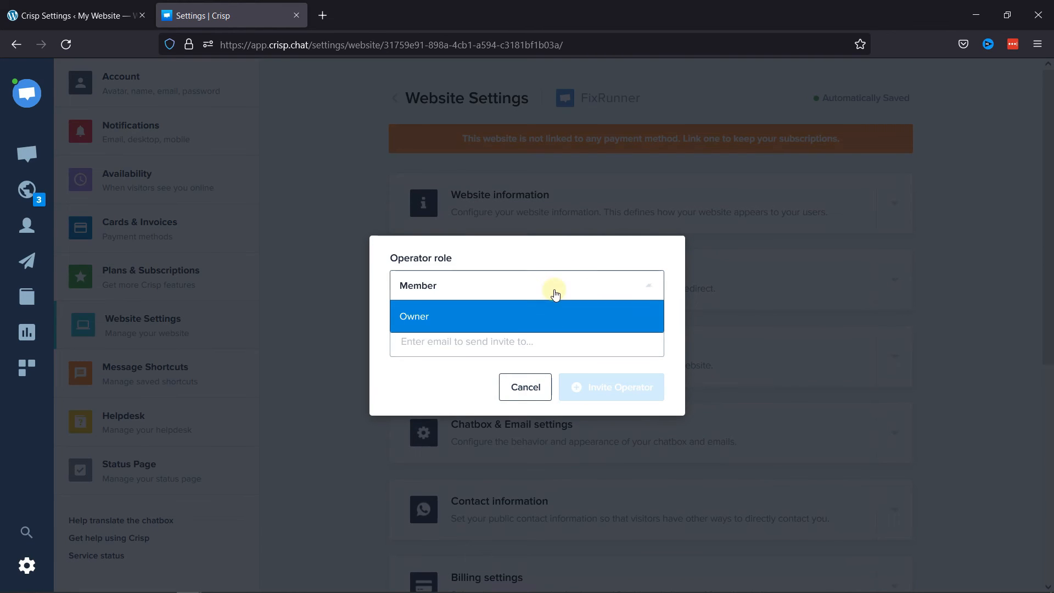
left_click(500, 250)
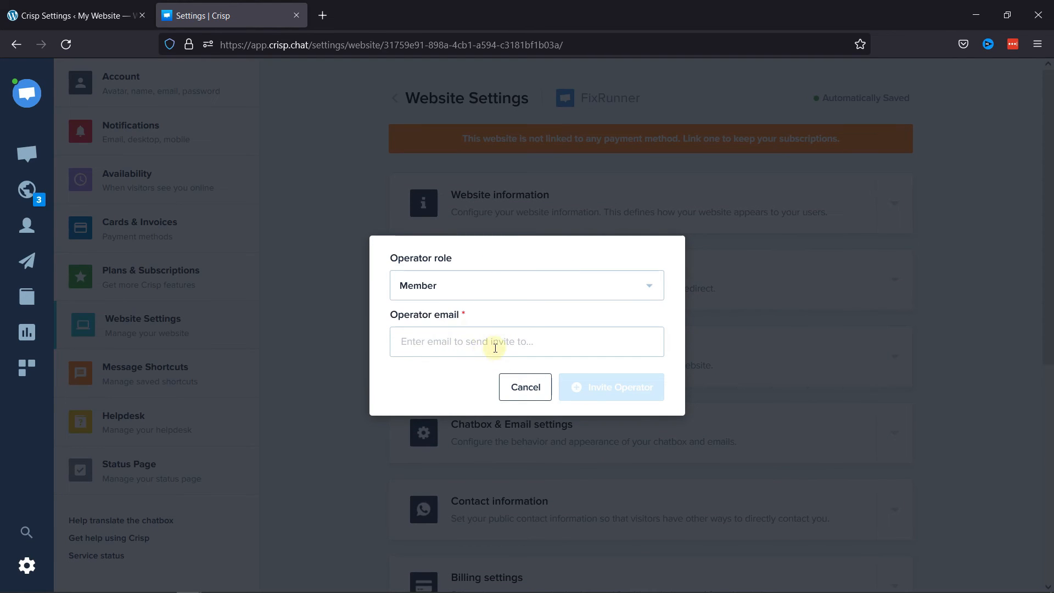
left_click(527, 391)
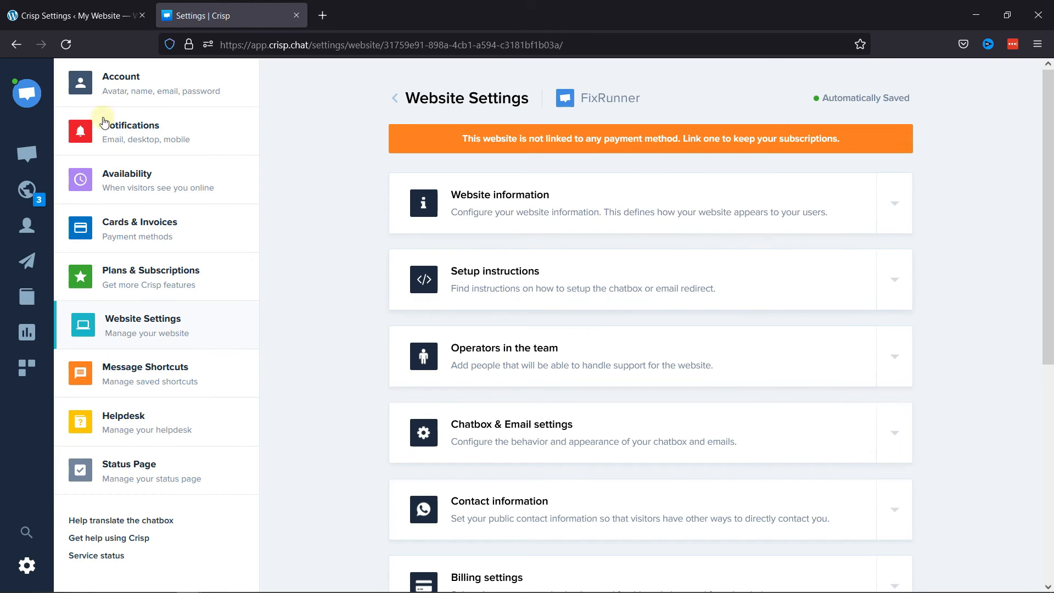
left_click(25, 92)
left_click(278, 148)
left_click(27, 154)
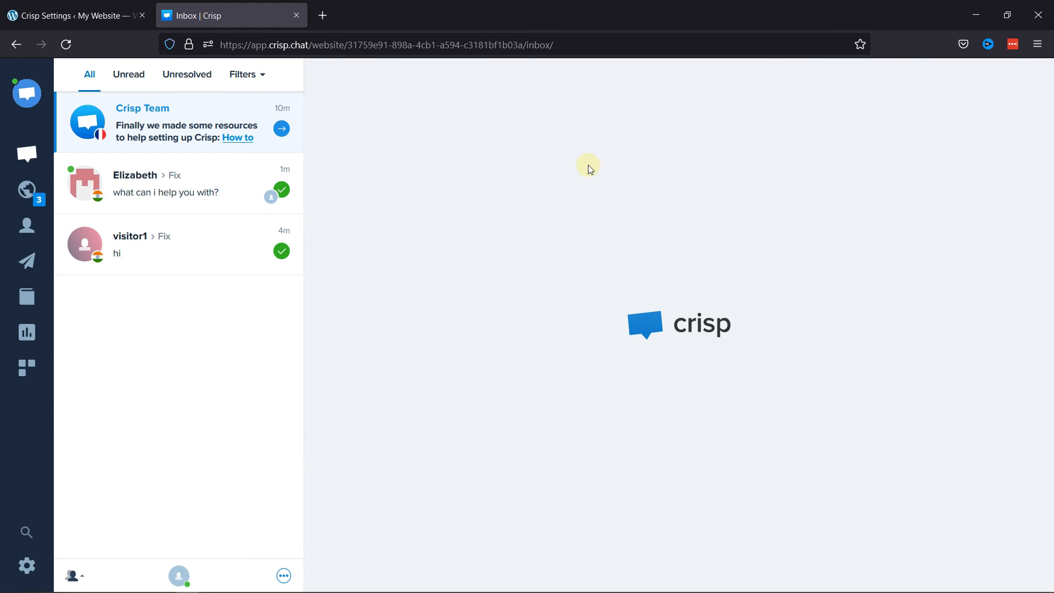
Step: Enable the availability schedule in the Availability settings and remove Saturday from the available days
left_click(25, 568)
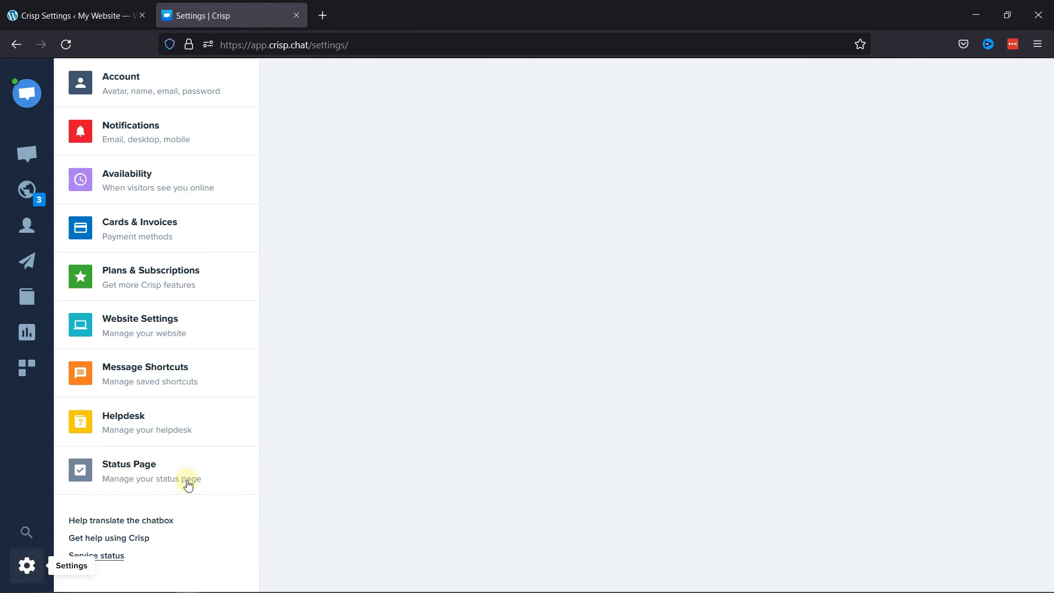
left_click(159, 187)
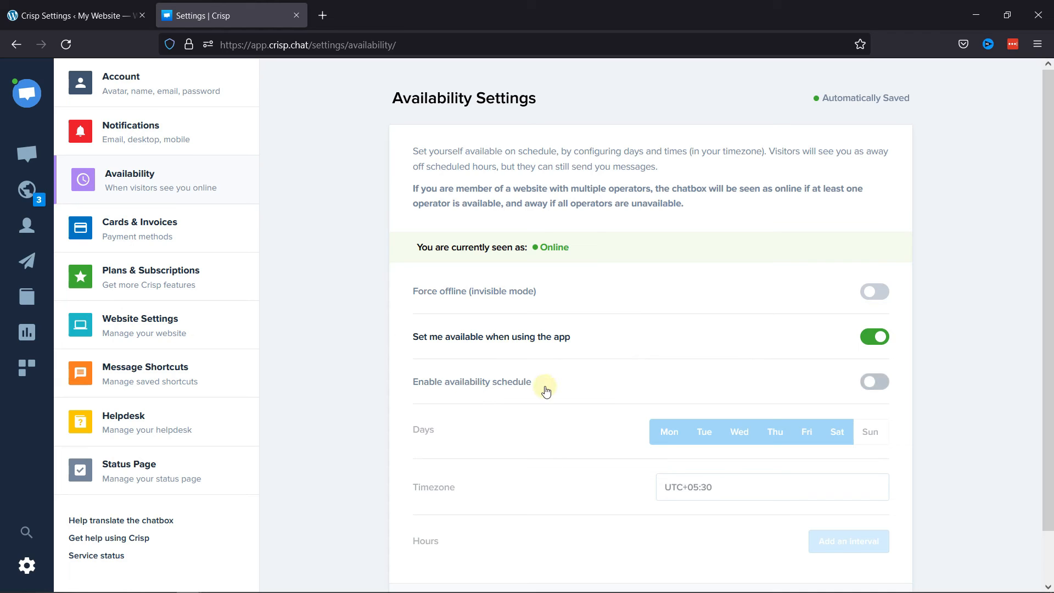
left_click(876, 383)
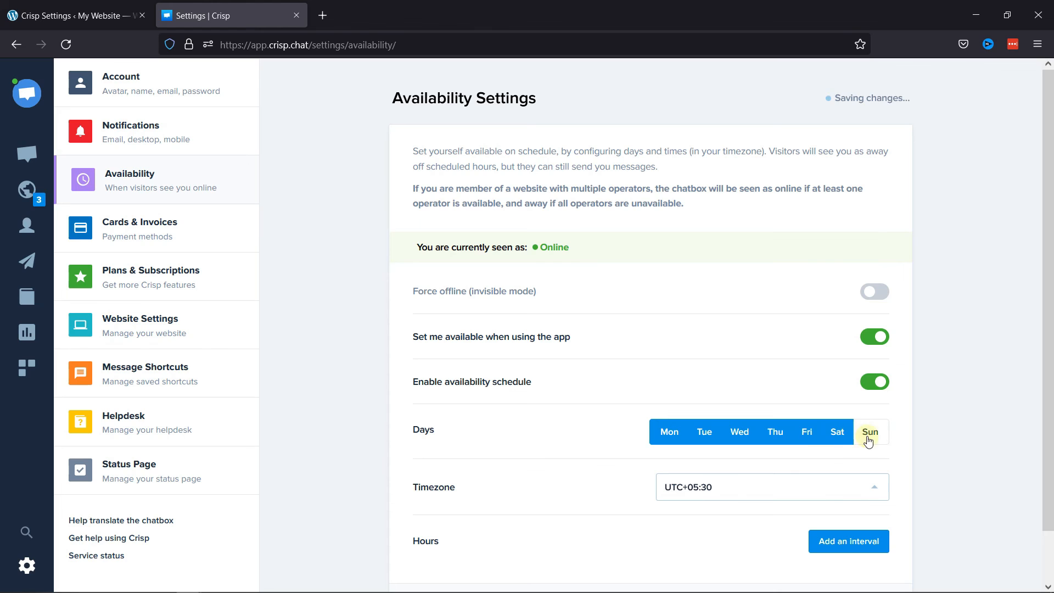
left_click(837, 434)
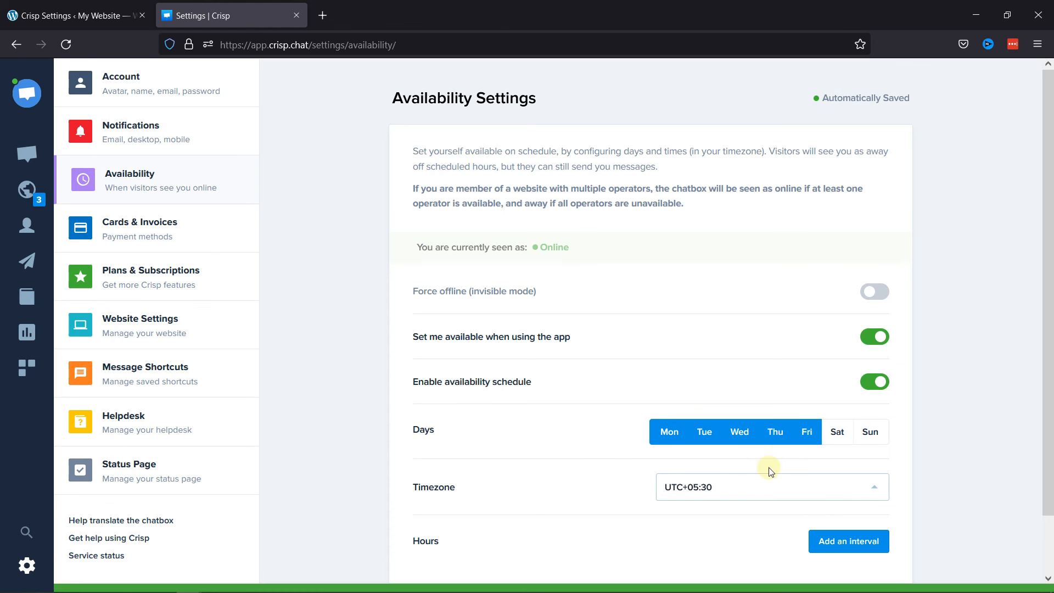
Step: Start a new hours interval in the availability schedule and set its start time to 09:00
scroll(750, 430, "down", 2)
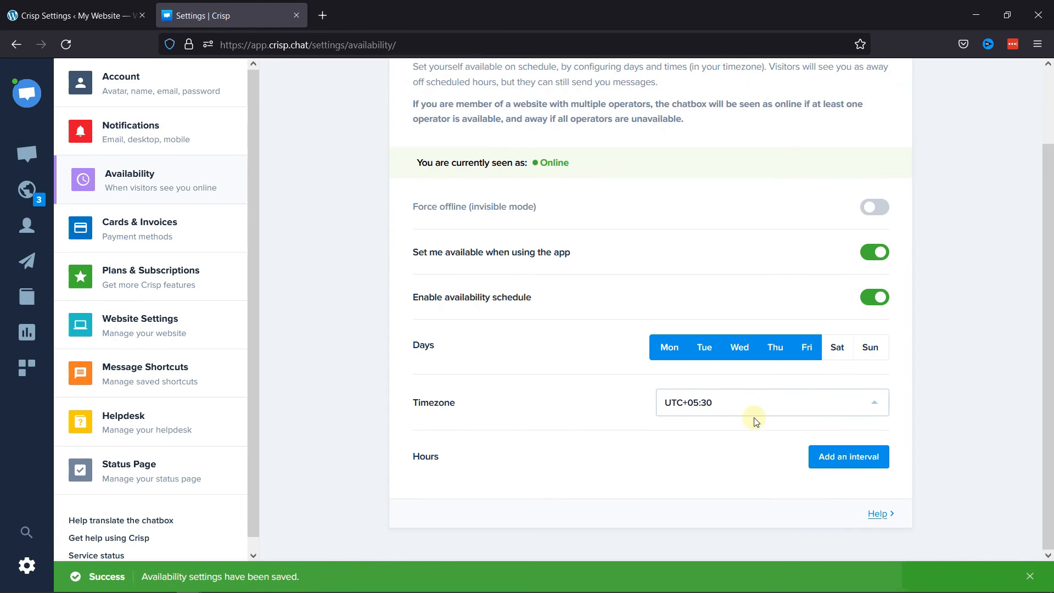
left_click(848, 488)
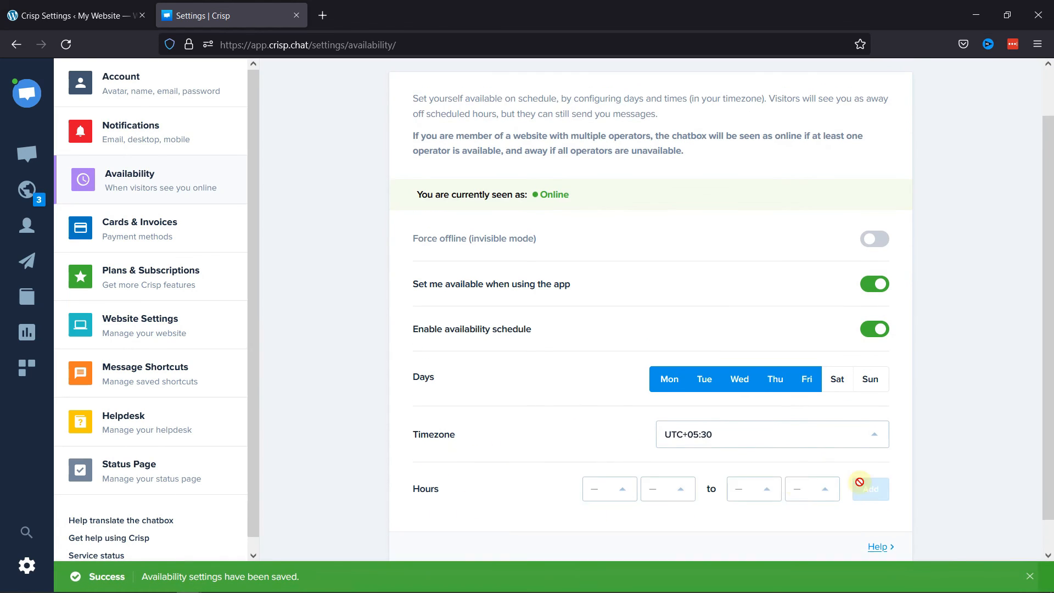
left_click(628, 495)
scroll(617, 439, "down", 2)
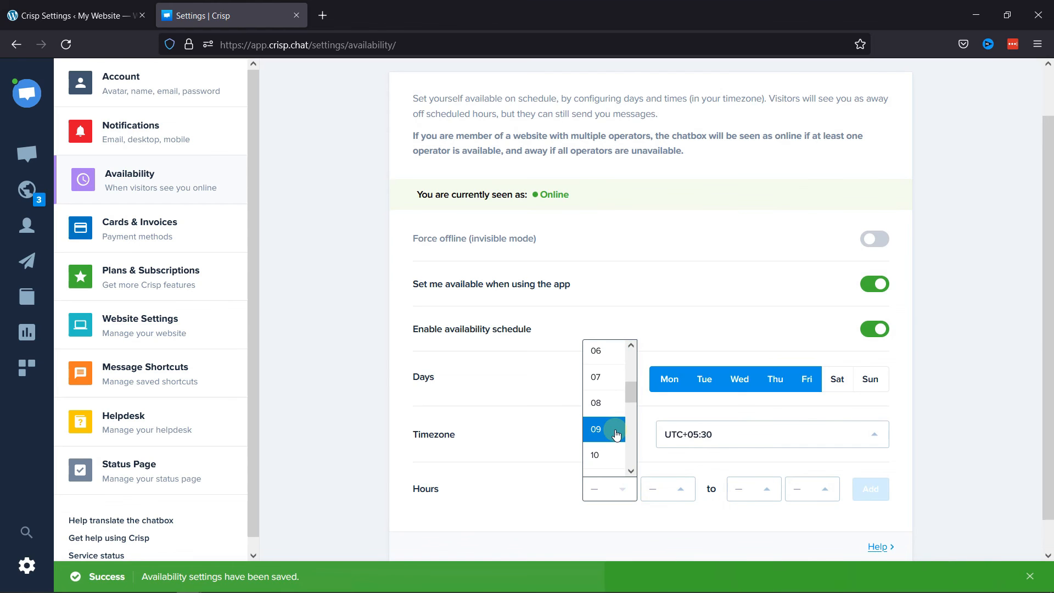
left_click(610, 430)
left_click(668, 488)
left_click(664, 373)
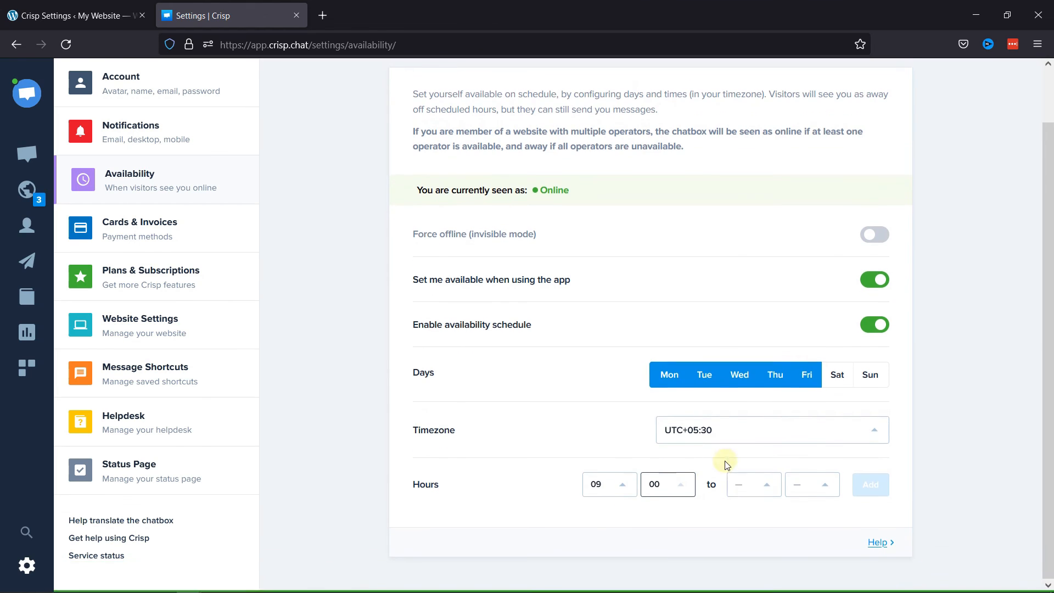
Step: Set the interval's end time to 17:00, add it to the schedule and return to the inbox
left_click(754, 487)
scroll(764, 390, "down", 5)
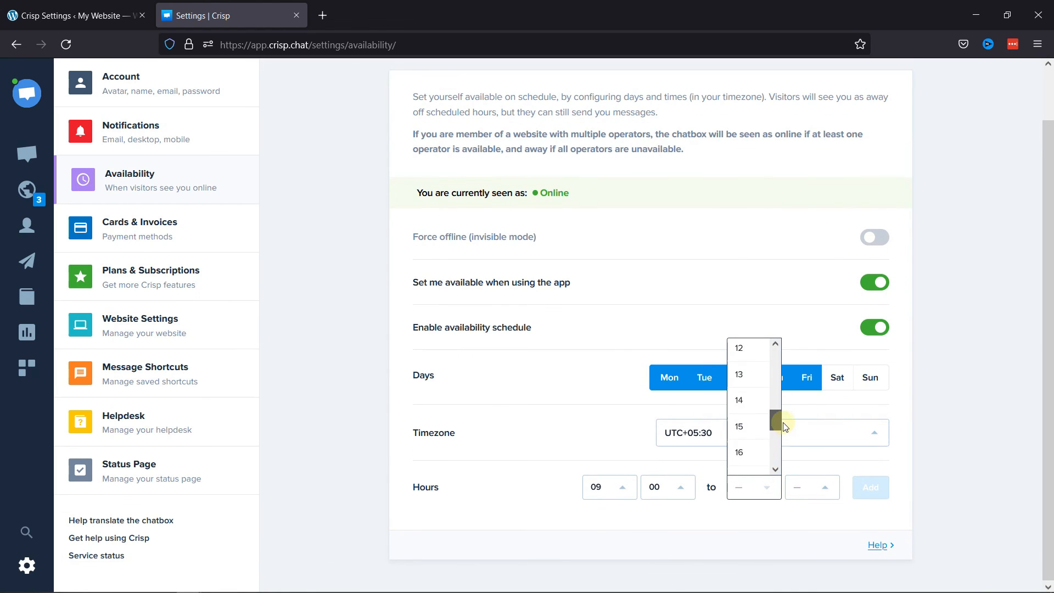
scroll(776, 407, "down", 1)
left_click(763, 450)
left_click(813, 487)
left_click(805, 384)
left_click(890, 491)
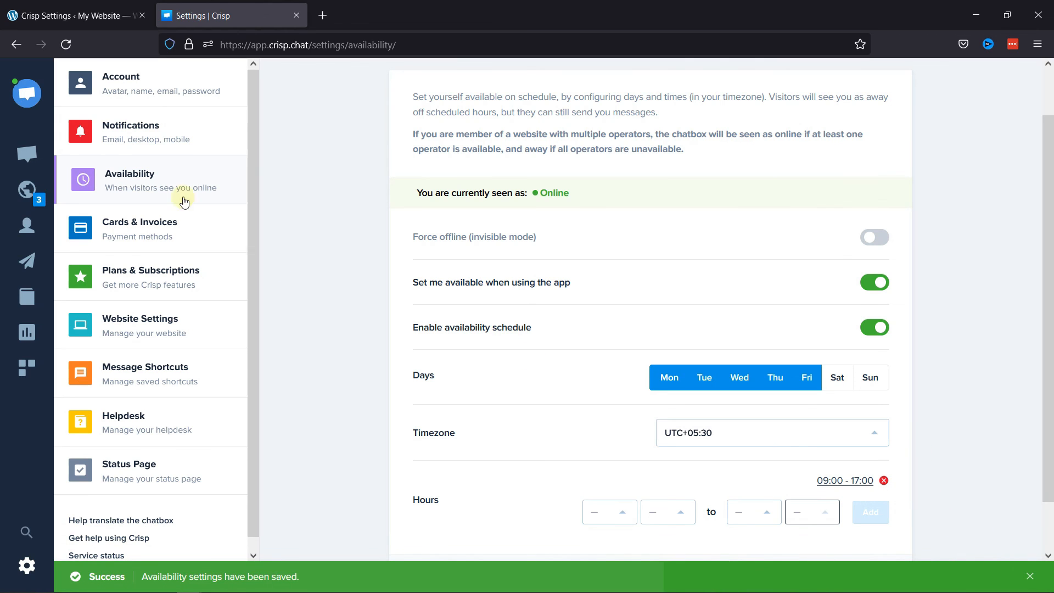
left_click(27, 154)
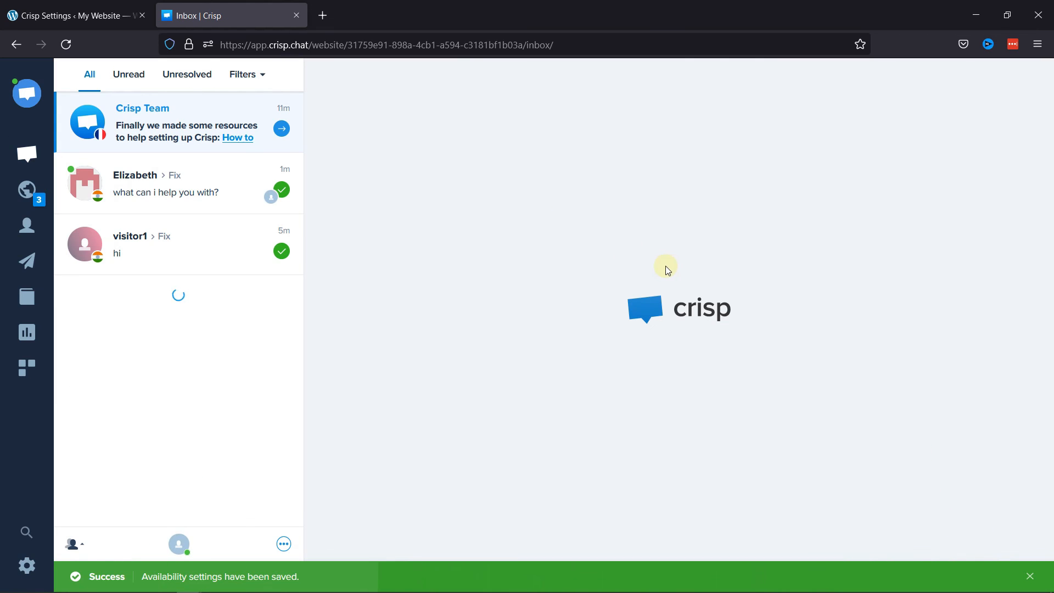